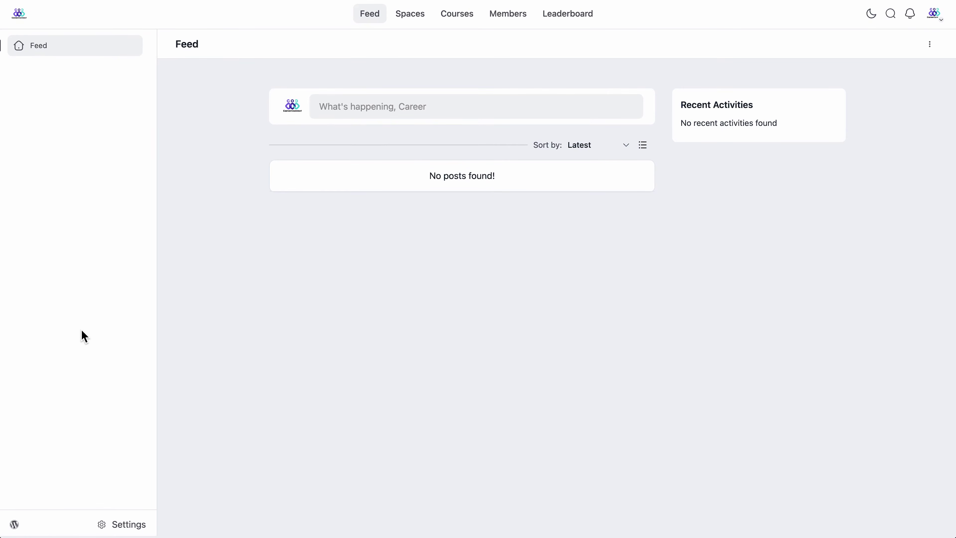
Step: Go to the portal's Space Groups settings and start a new group
click(125, 527)
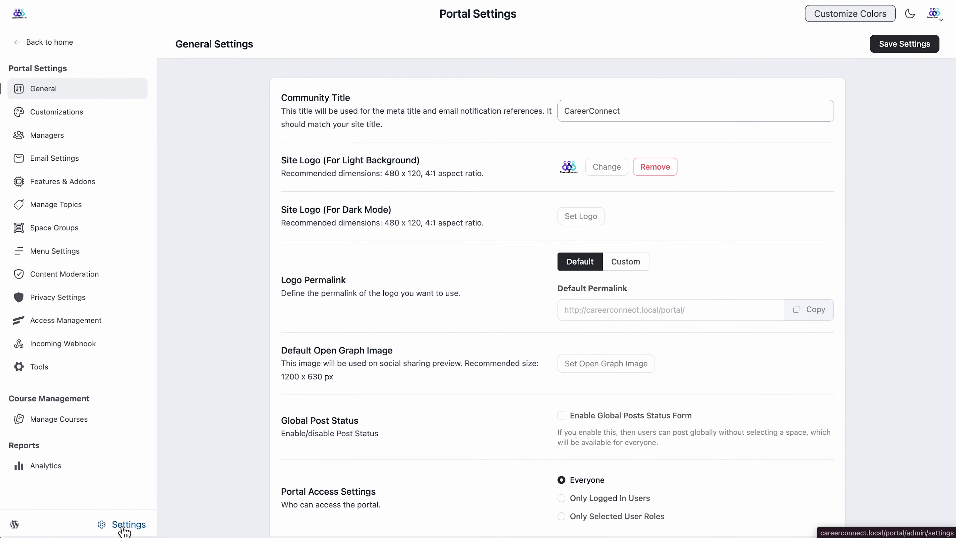
click(68, 237)
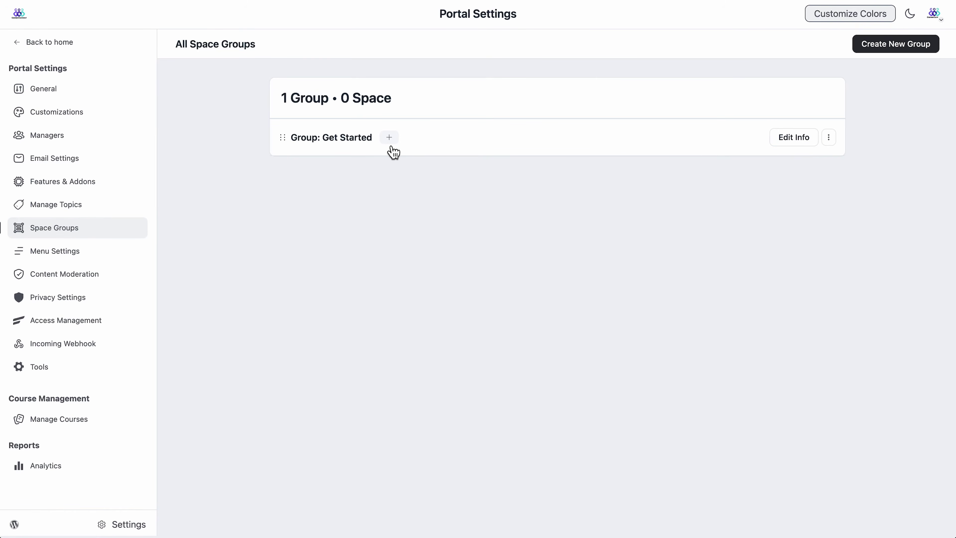
click(885, 52)
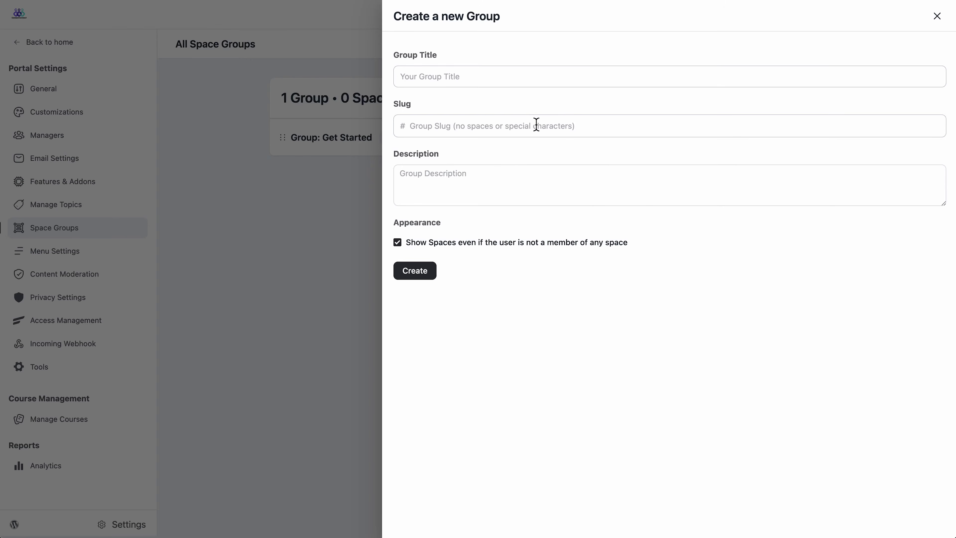
Step: Create the CareerConnect group with slug careerconnect, a pasted description, and Show Spaces for non-members on
click(493, 80)
text(CareerConnect)
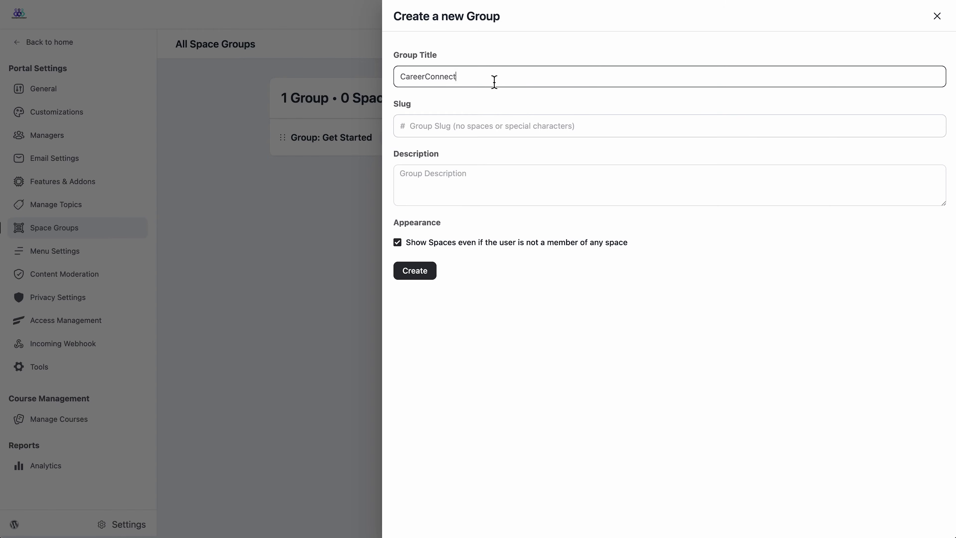
click(494, 124)
text(careerconnect)
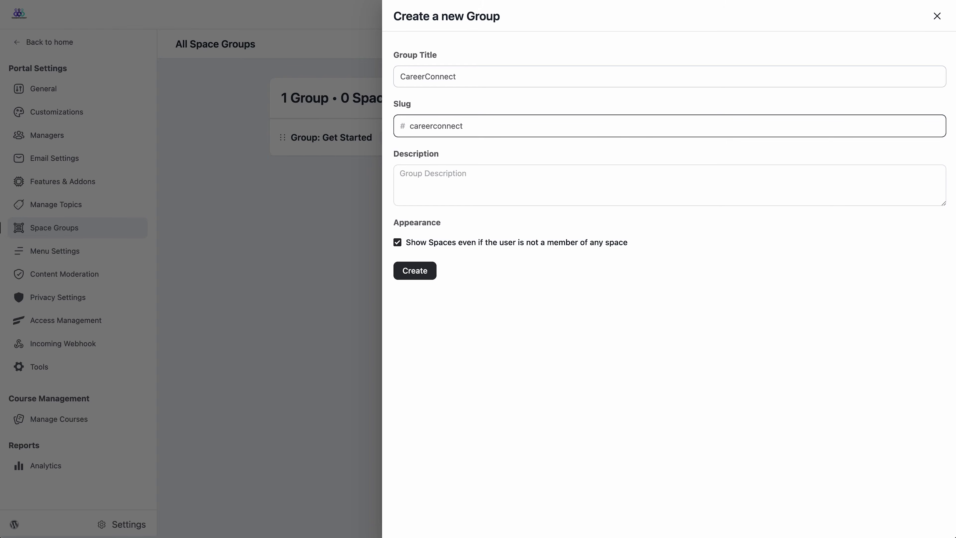
click(505, 180)
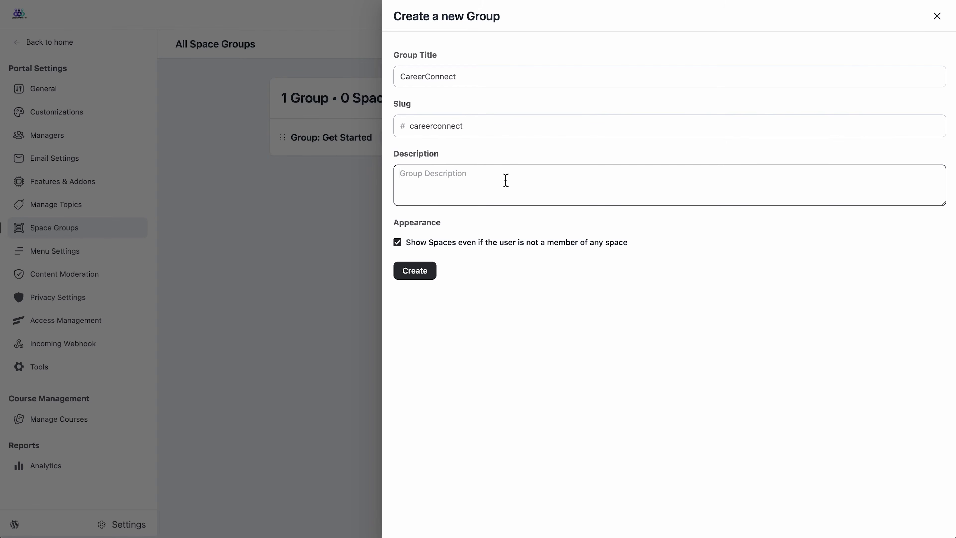
text(A discussion group for professionals from different sectors.)
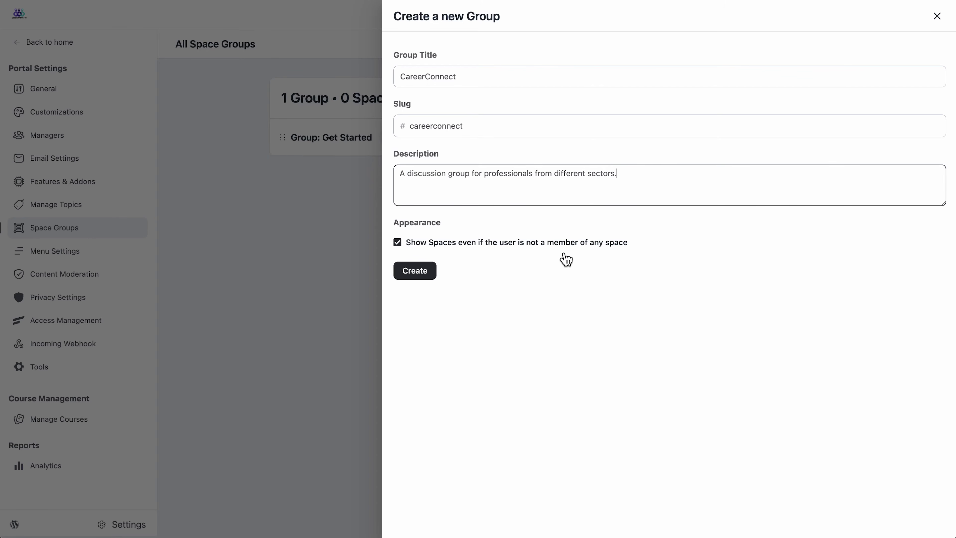
click(471, 245)
click(486, 253)
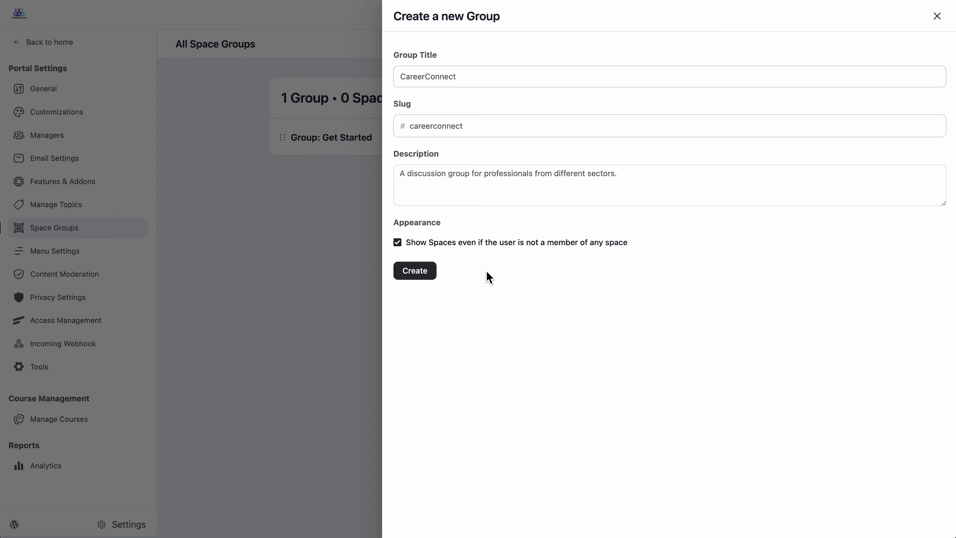
click(428, 275)
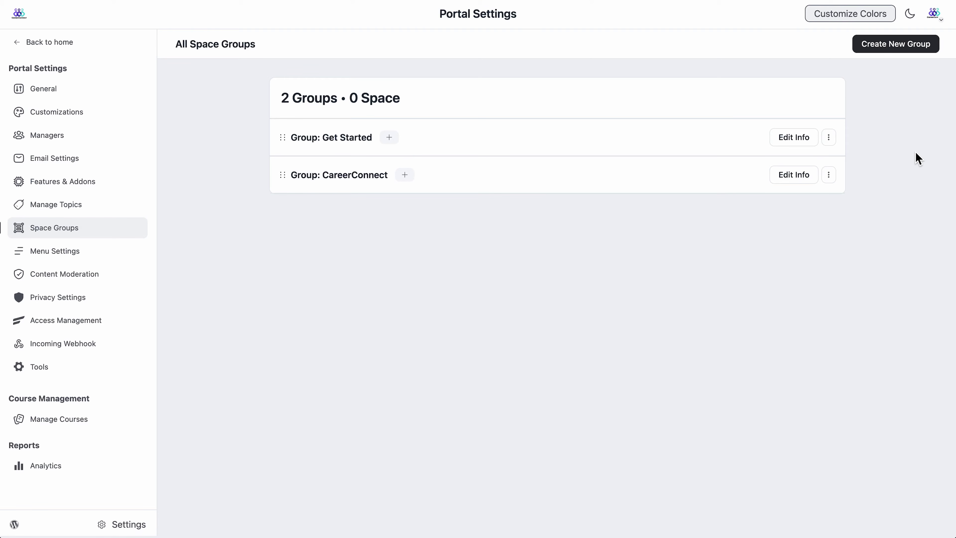
Step: Create a Courses group, slug courses, described as courses for professionals to upgrade themselves
click(905, 50)
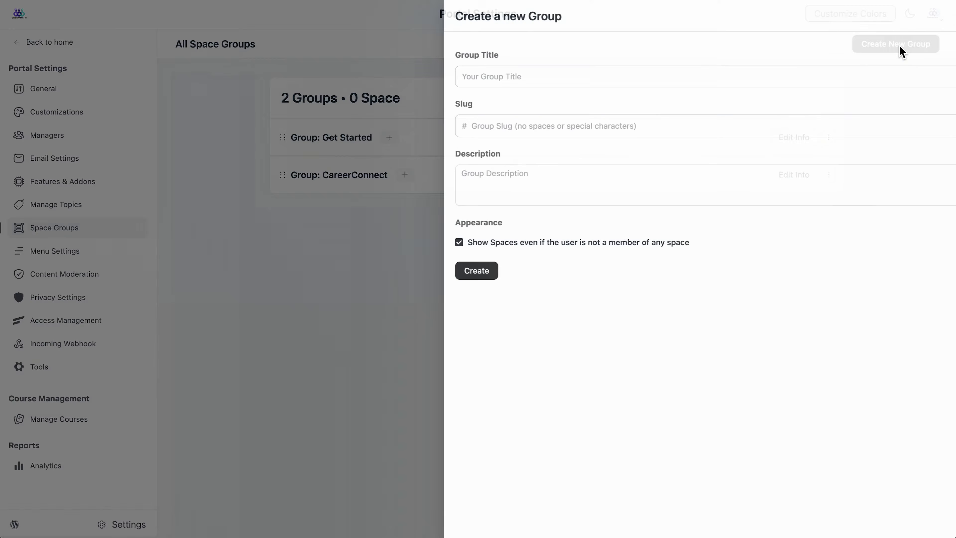
click(750, 76)
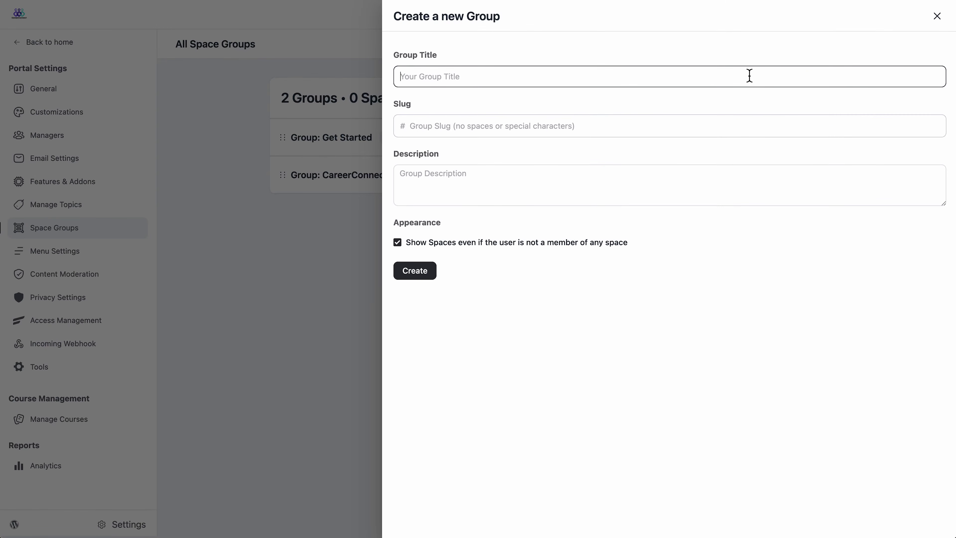
text(Courses)
click(584, 125)
text(courses)
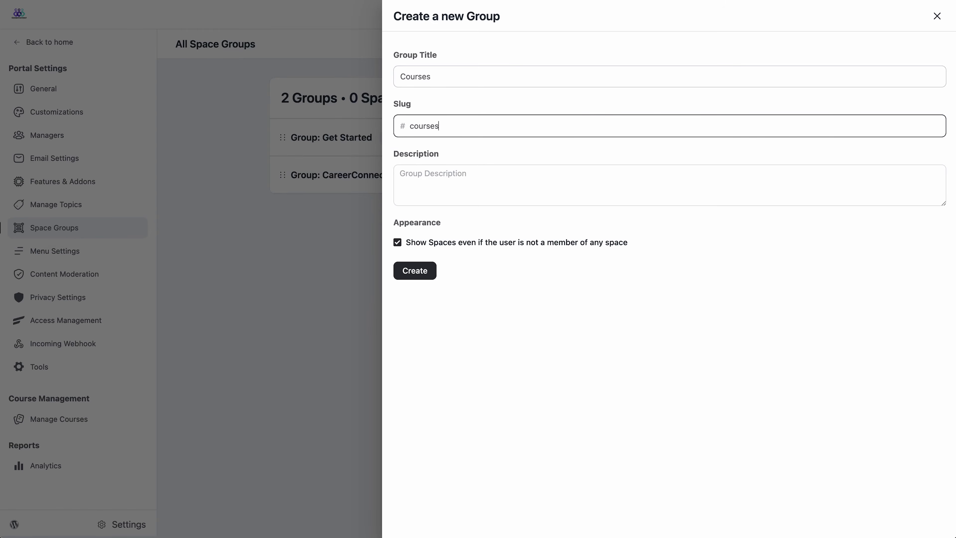
click(540, 172)
text(A variety of courses for professionals to upgrade themselves.)
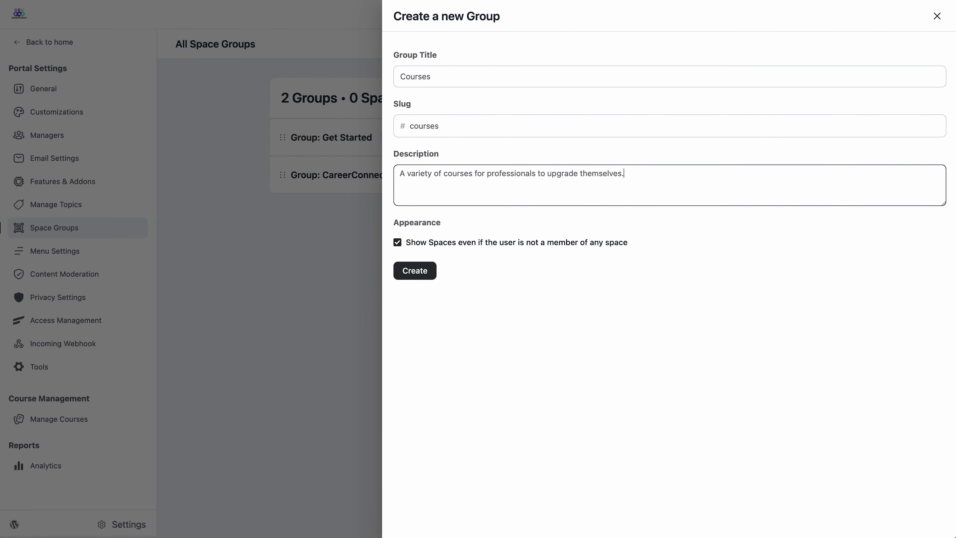
click(430, 277)
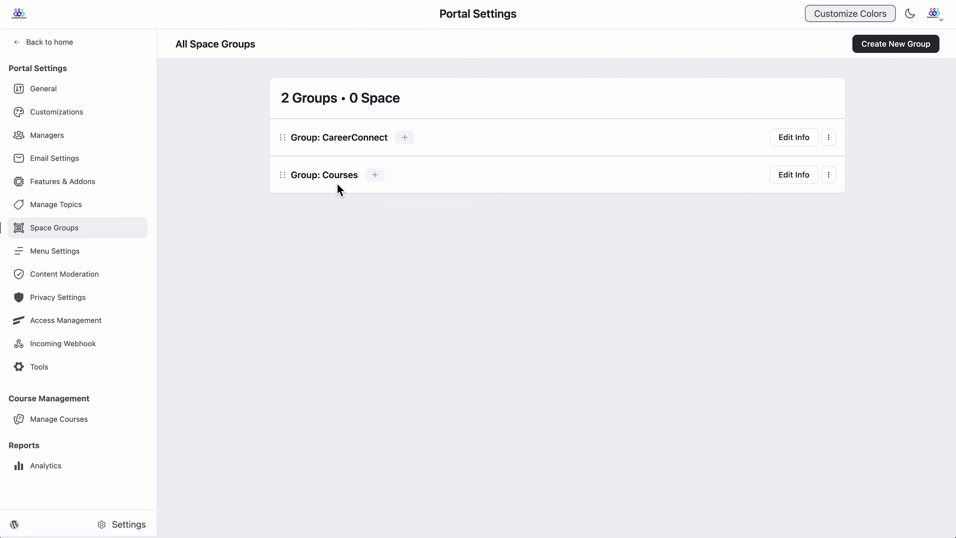
Step: From the home feed's Spaces page, start a new space of type Discussion Space
click(73, 54)
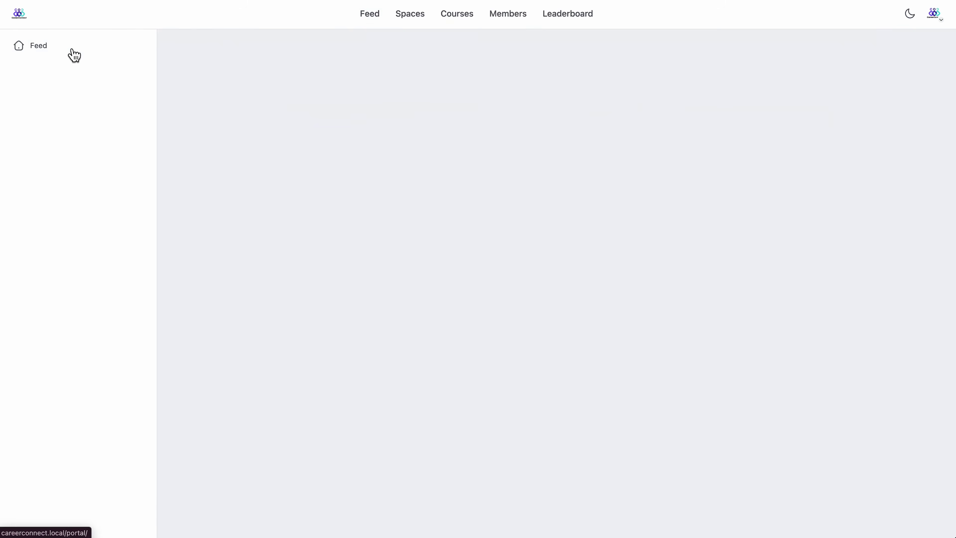
click(410, 21)
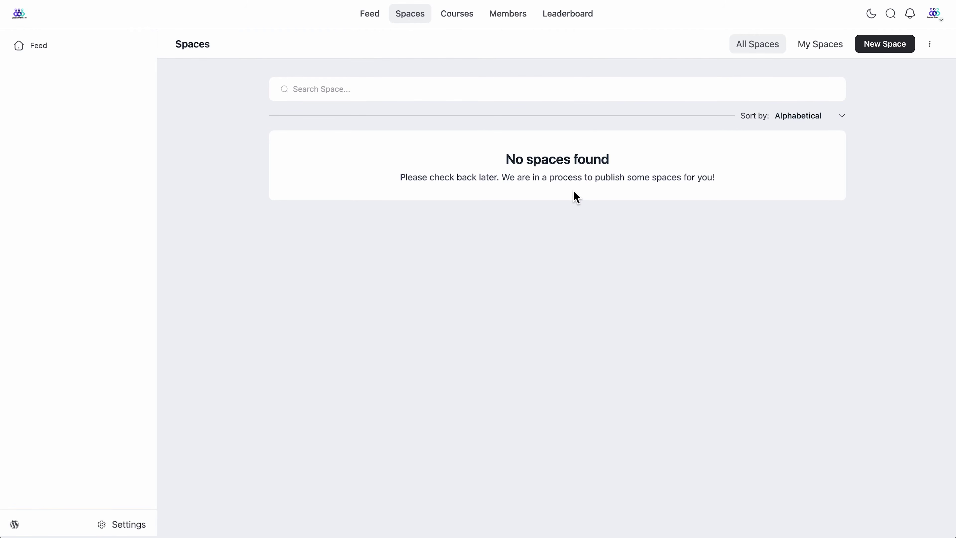
click(895, 53)
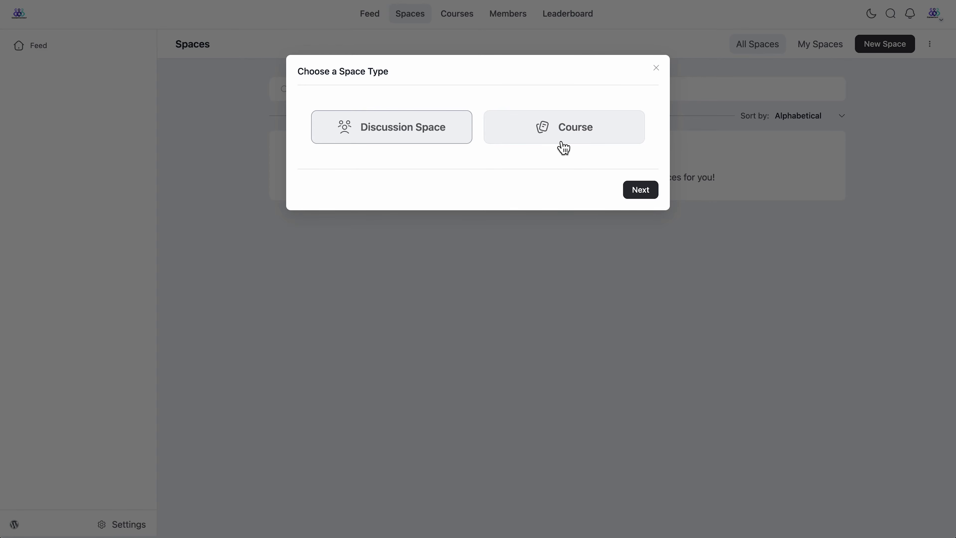
click(430, 137)
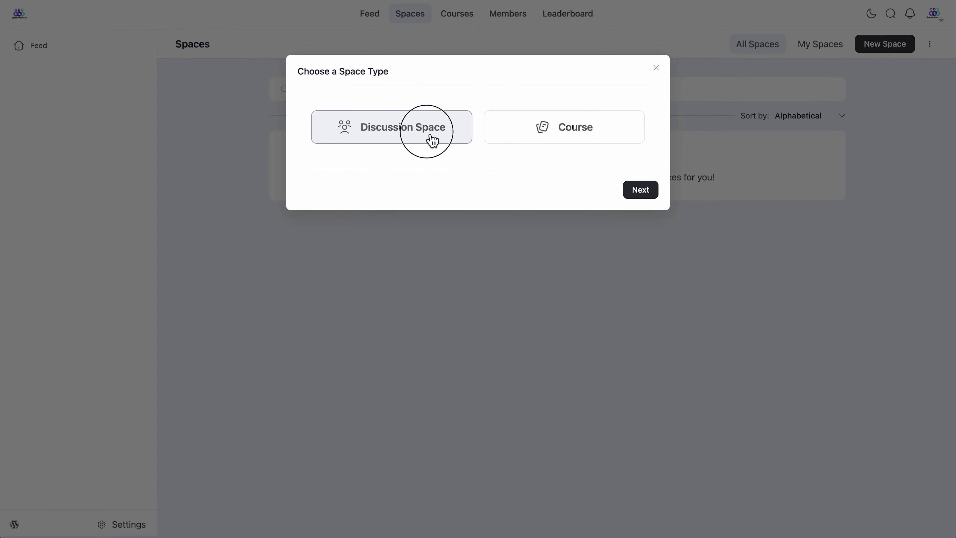
Step: Name the discussion space Pro Marketers with slug promarketers and a description for marketers
click(642, 191)
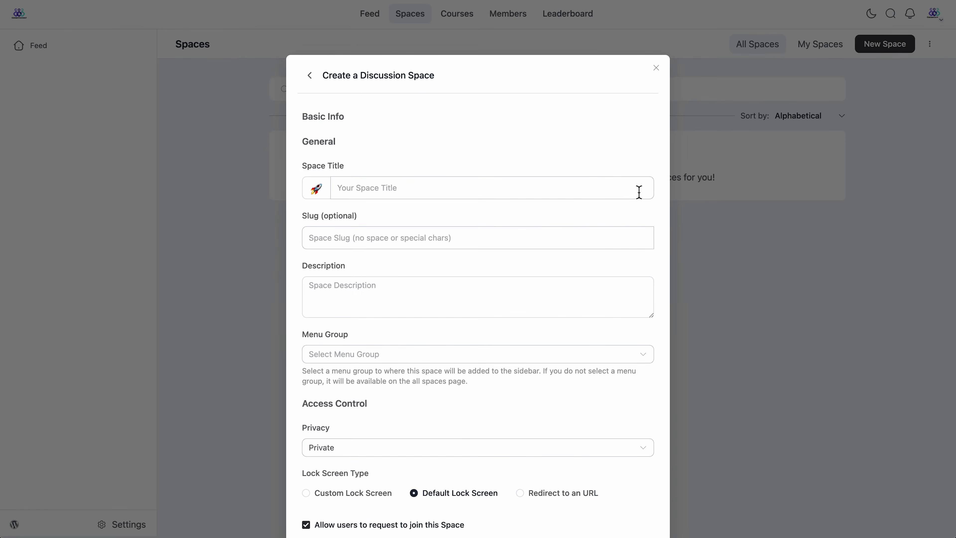
click(358, 194)
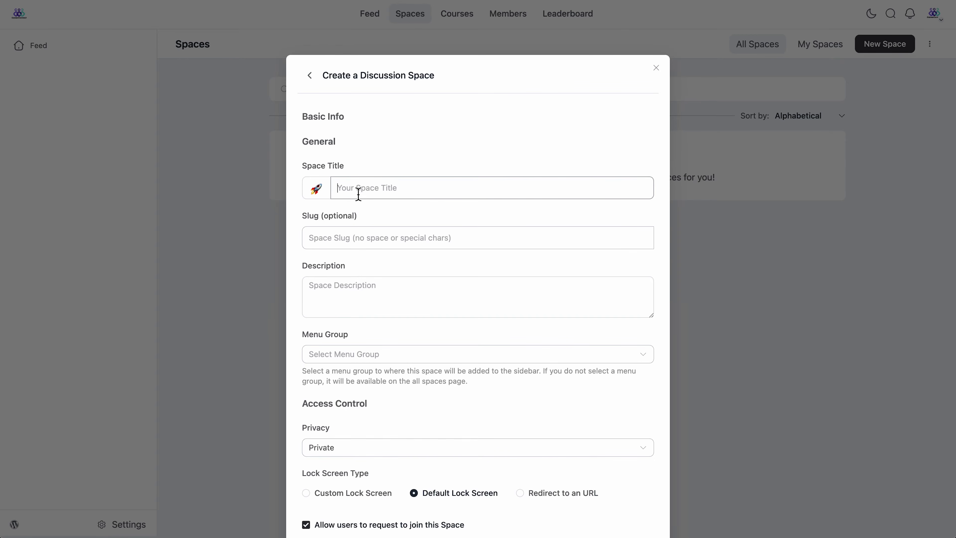
text(Pro Marketers)
click(412, 237)
text(pr)
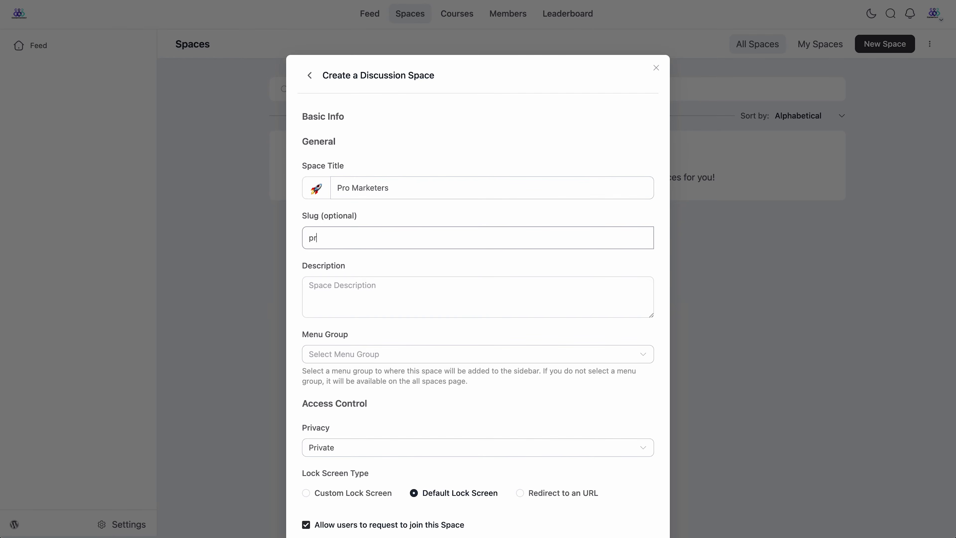
text(omarketers)
click(408, 288)
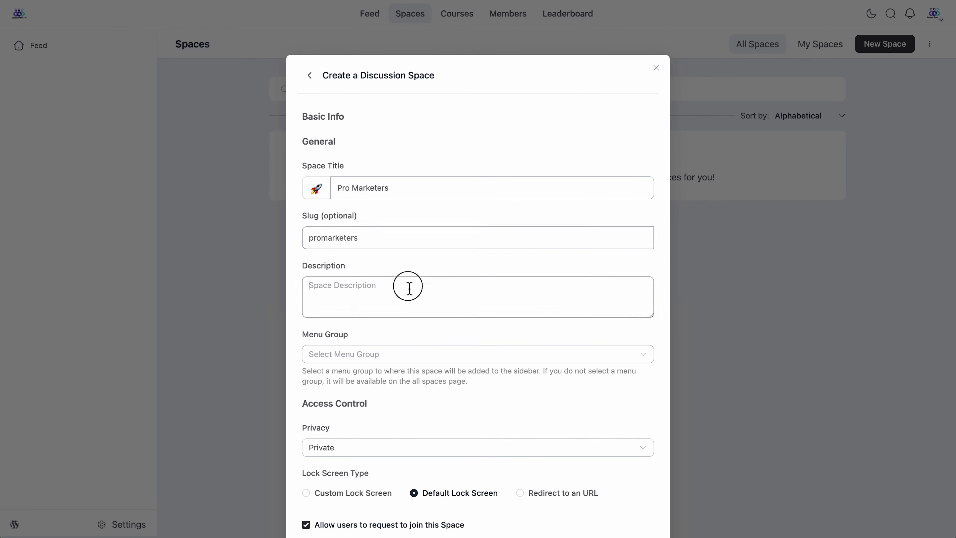
text(A dynamic space designed specifically for marketers to connect, collaborate and stay ahead of tren)
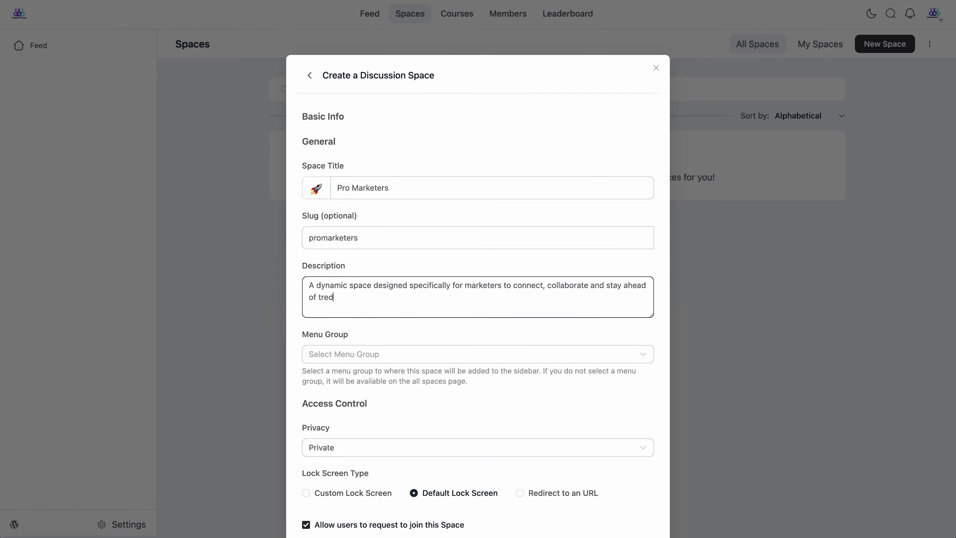
text(ds.)
Step: Place the space in the CareerConnect menu group
click(374, 354)
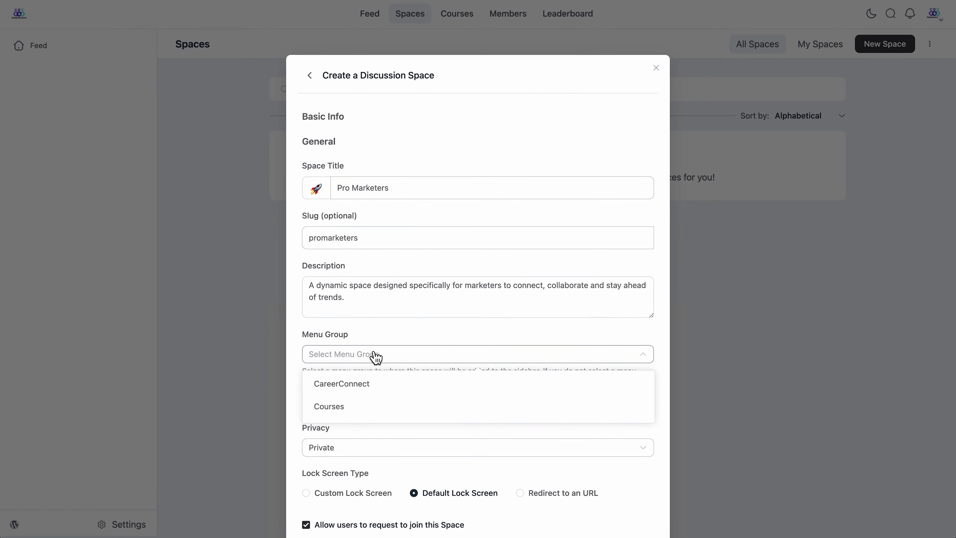
click(380, 391)
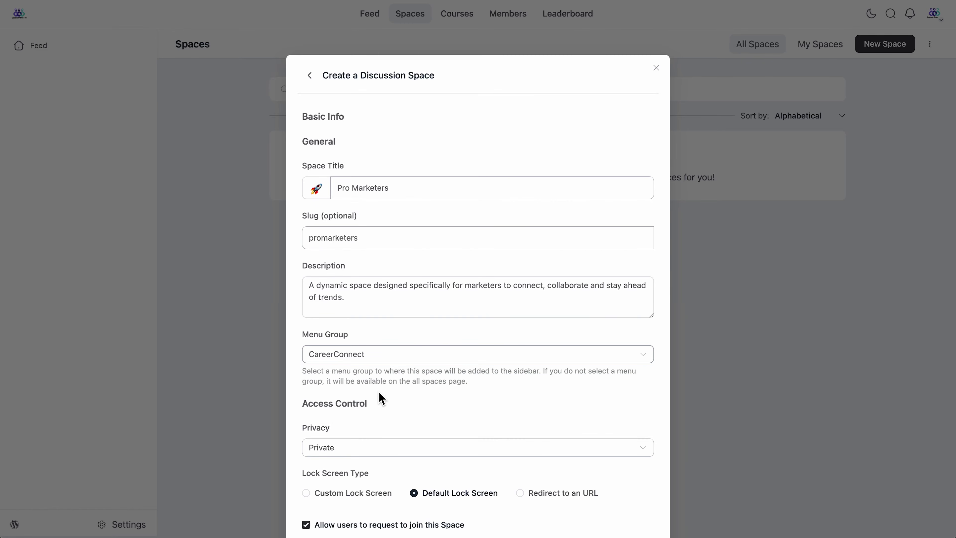
click(395, 455)
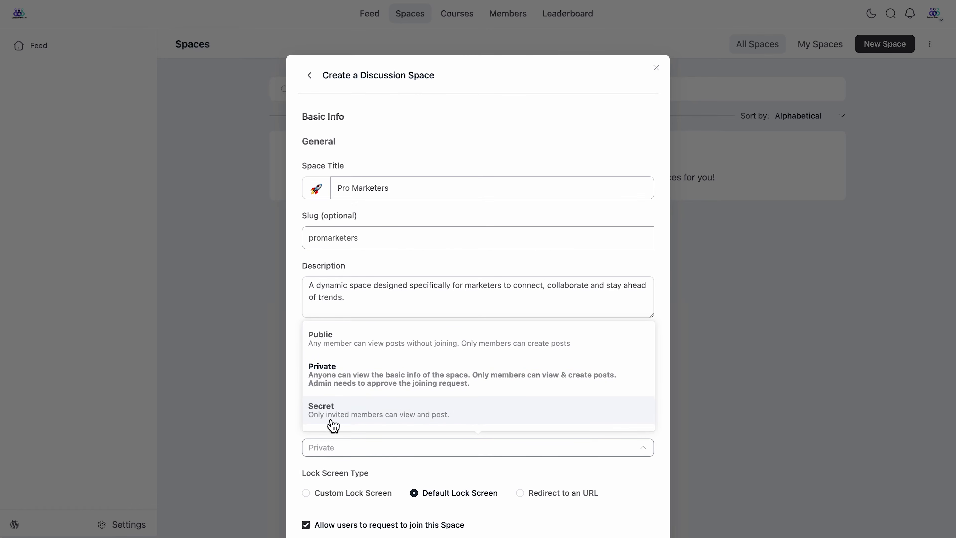
Step: Make the space Public and limit member visibility to Members Only
click(393, 352)
scroll(399, 405, down, 3)
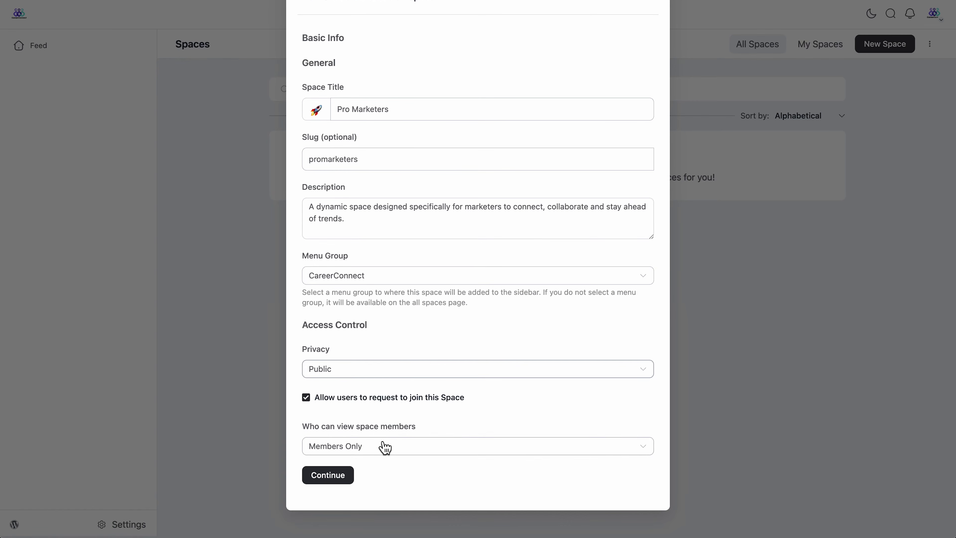
click(395, 450)
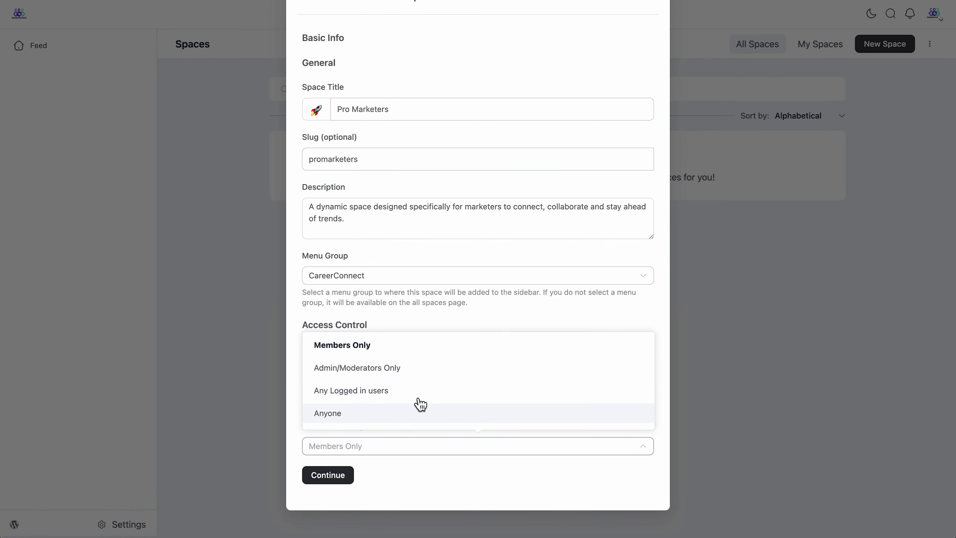
click(433, 357)
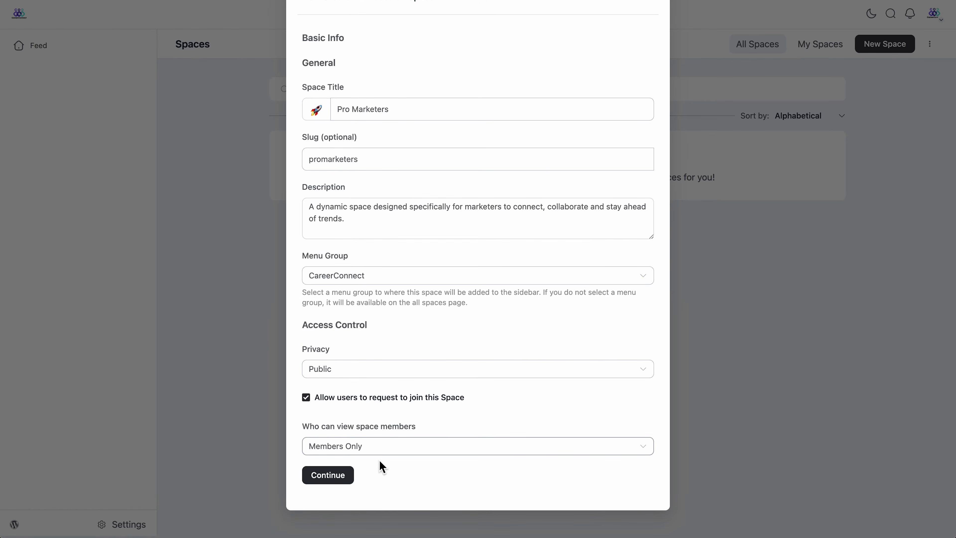
Step: Hide the members count and enable the File/Document Library for the space
click(341, 481)
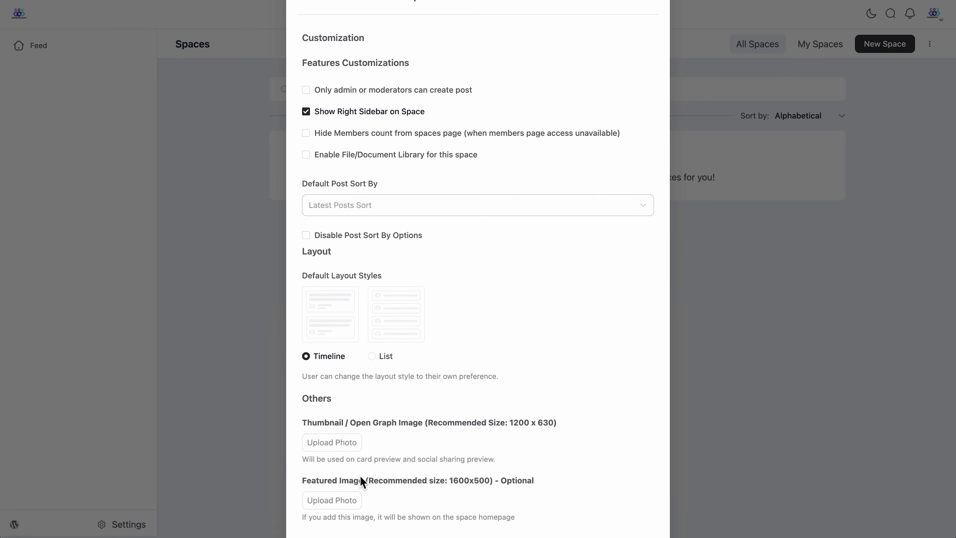
scroll(444, 243, up, 3)
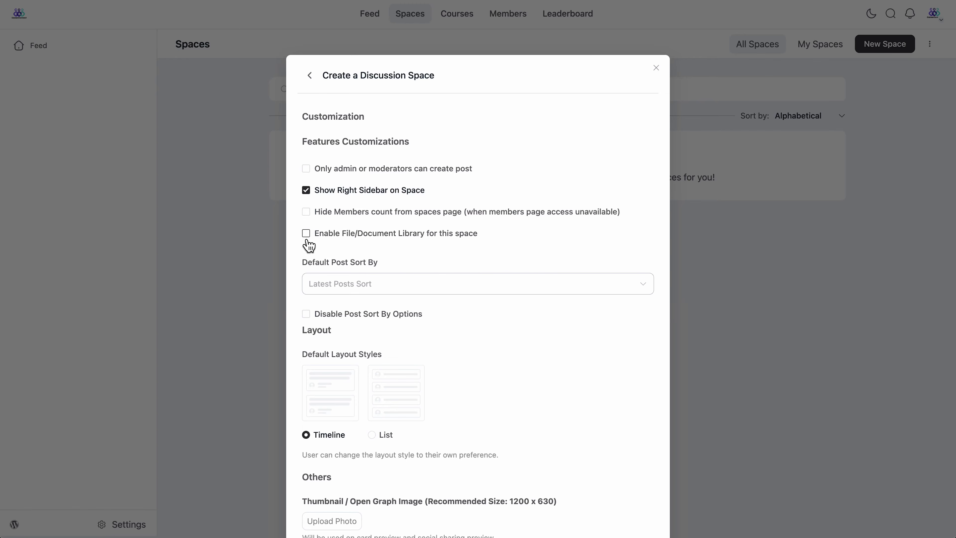
click(312, 216)
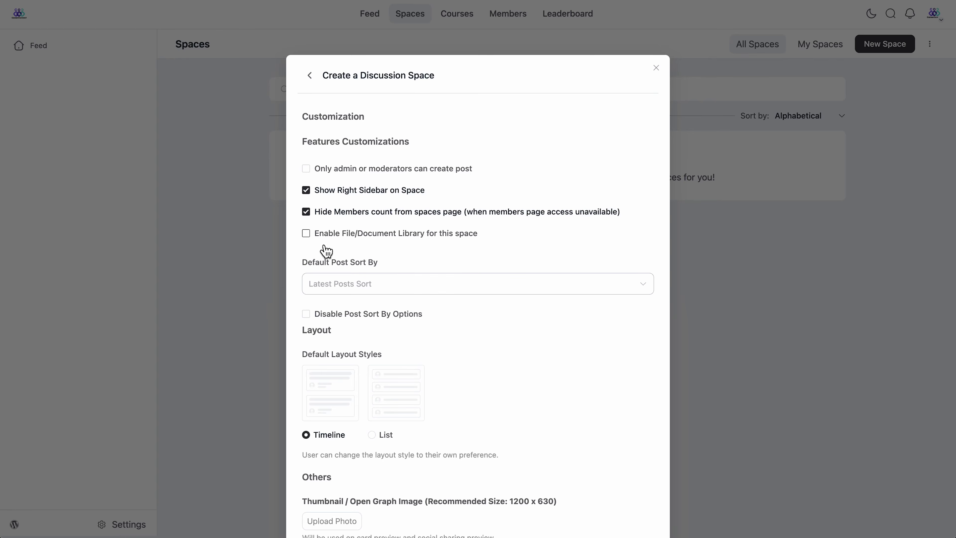
click(308, 241)
Step: Set Latest as the default post sort, keeping post sort options allowed
scroll(308, 245, down, 3)
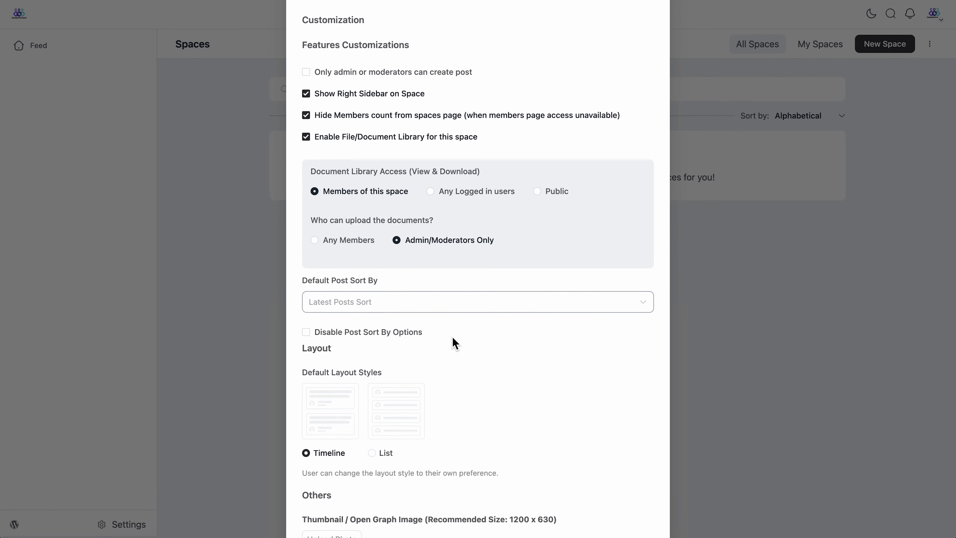
scroll(474, 294, down, 2)
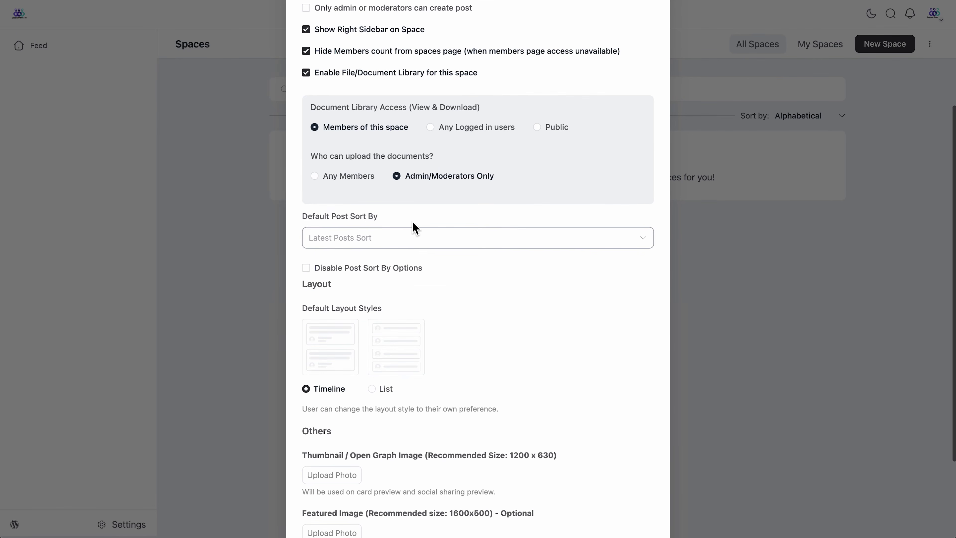
click(415, 241)
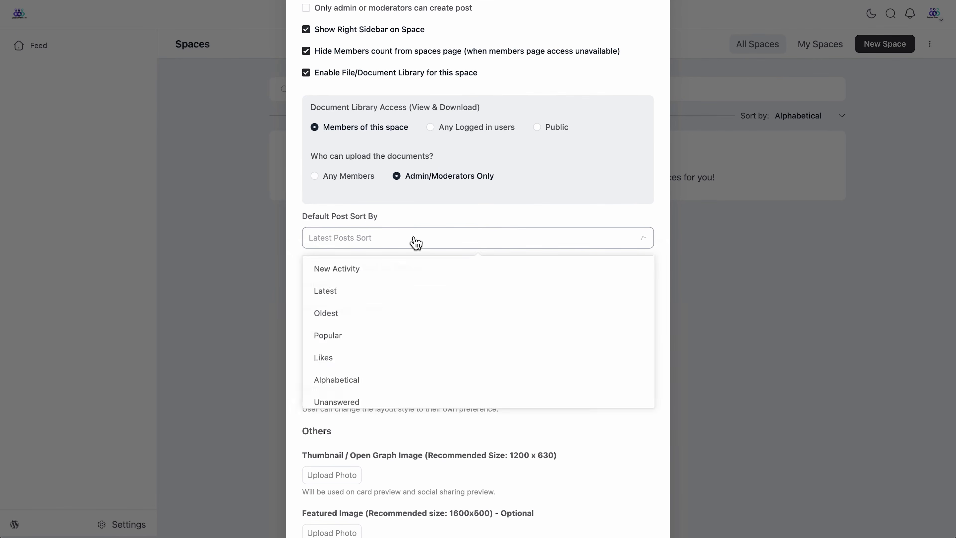
scroll(417, 346, down, 1)
scroll(416, 346, up, 1)
click(403, 296)
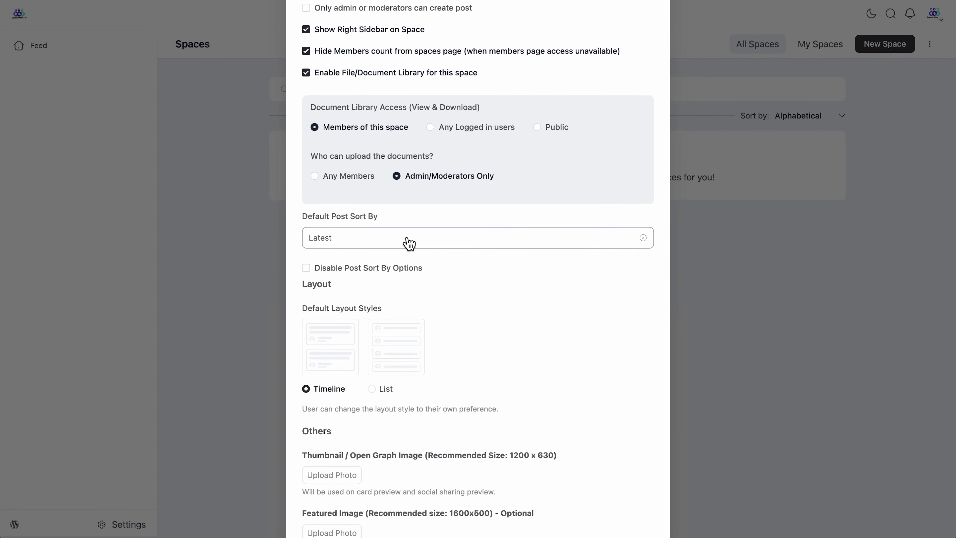
click(412, 277)
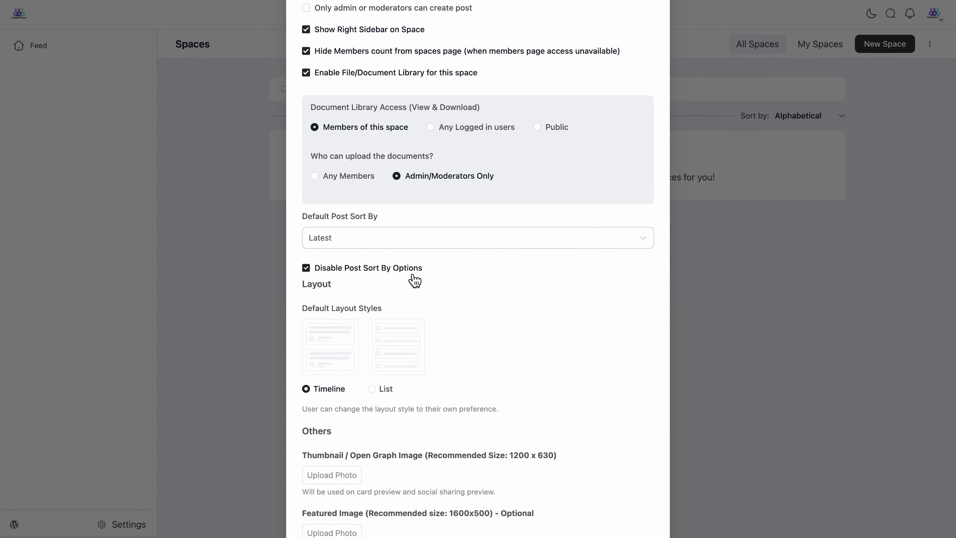
click(412, 277)
scroll(342, 402, down, 3)
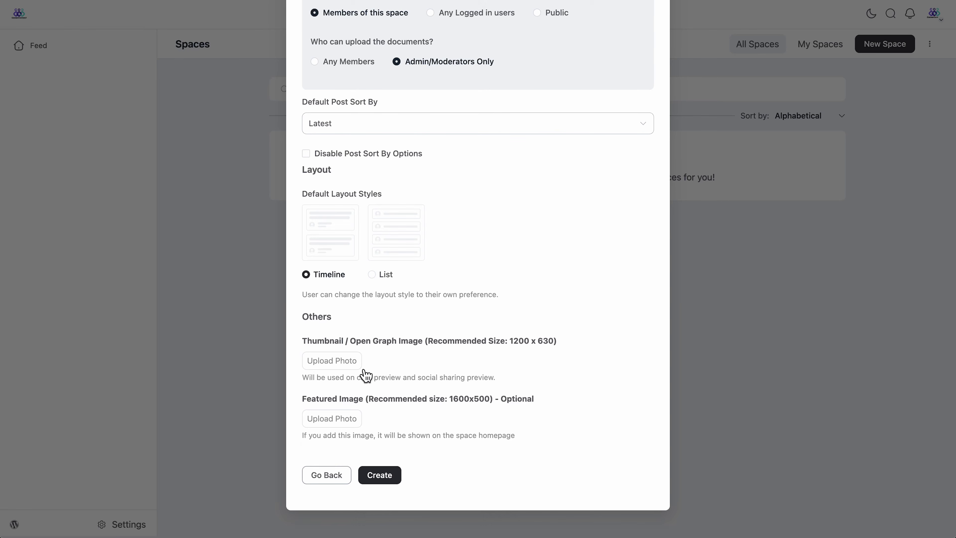
Step: Upload the MARKETING image as the space thumbnail
click(328, 366)
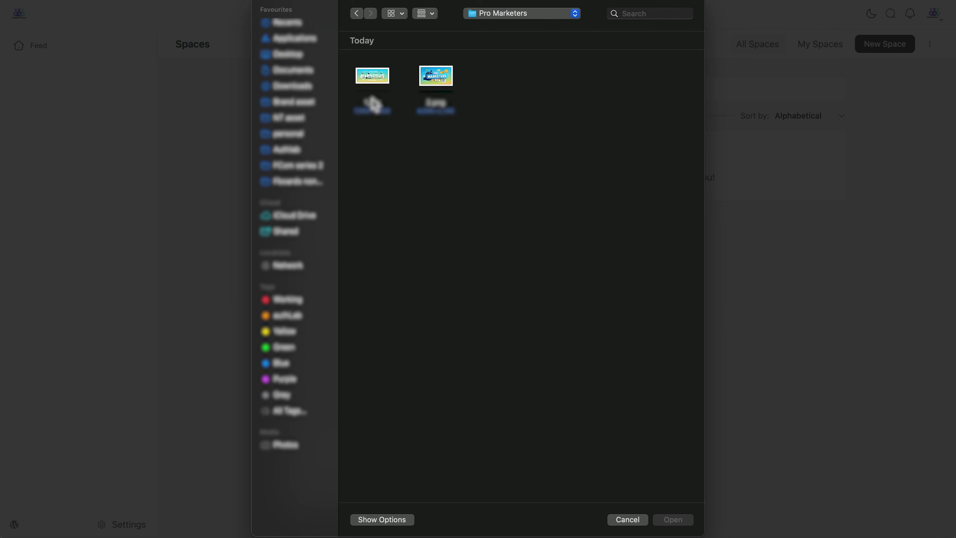
click(375, 103)
click(672, 519)
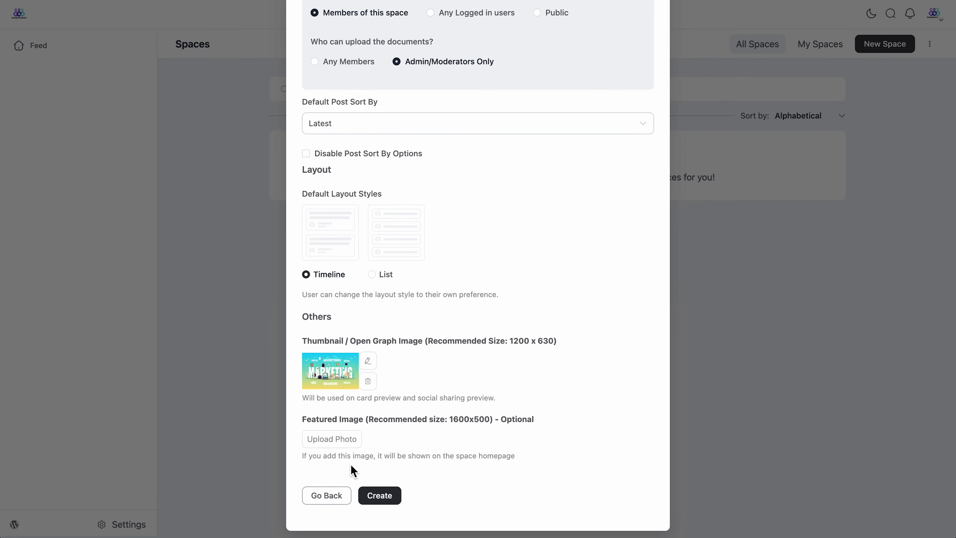
Step: Upload the Pro Marketers banner as the featured image
click(344, 448)
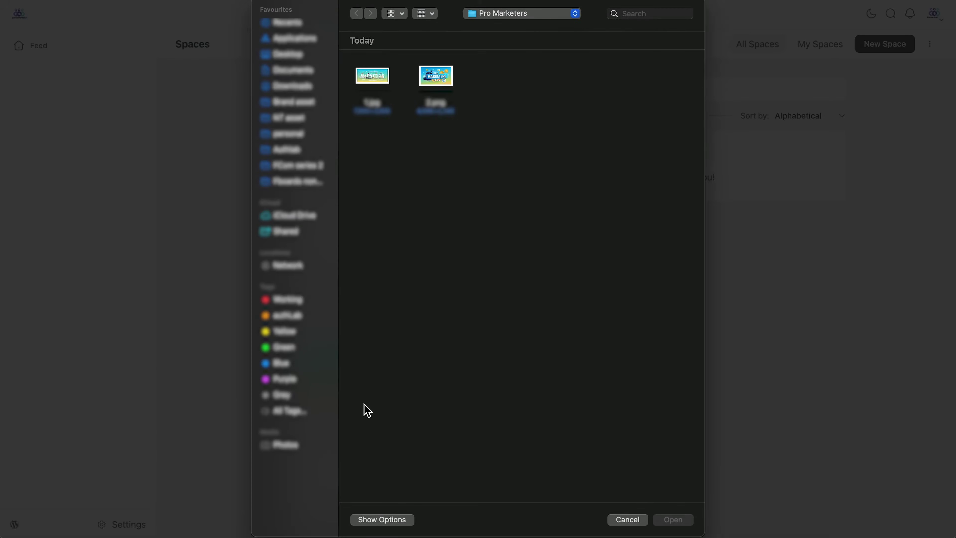
click(443, 111)
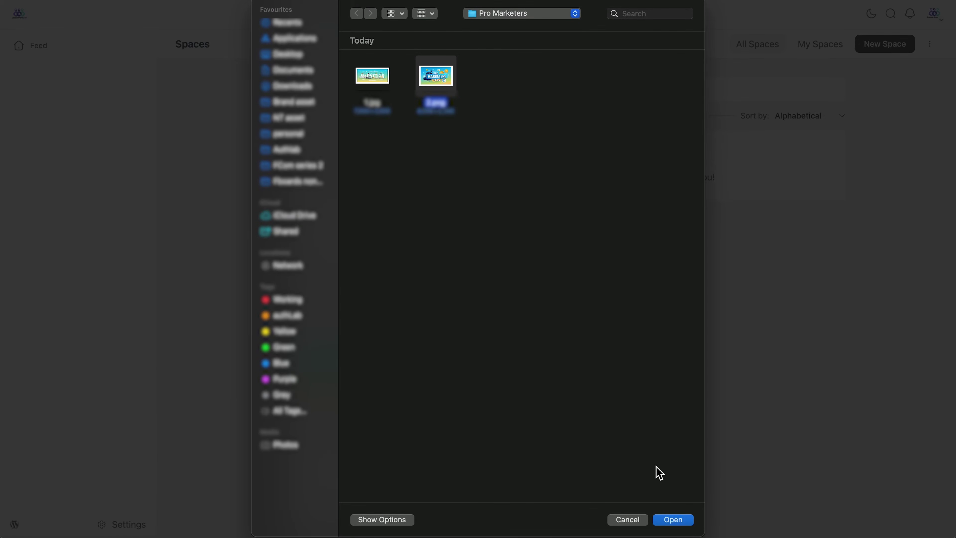
click(672, 521)
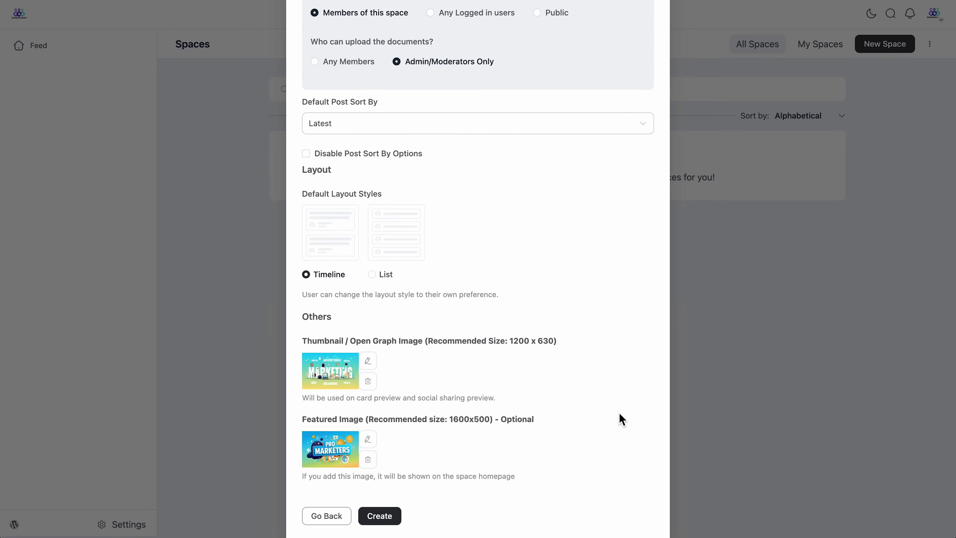
scroll(622, 419, down, 2)
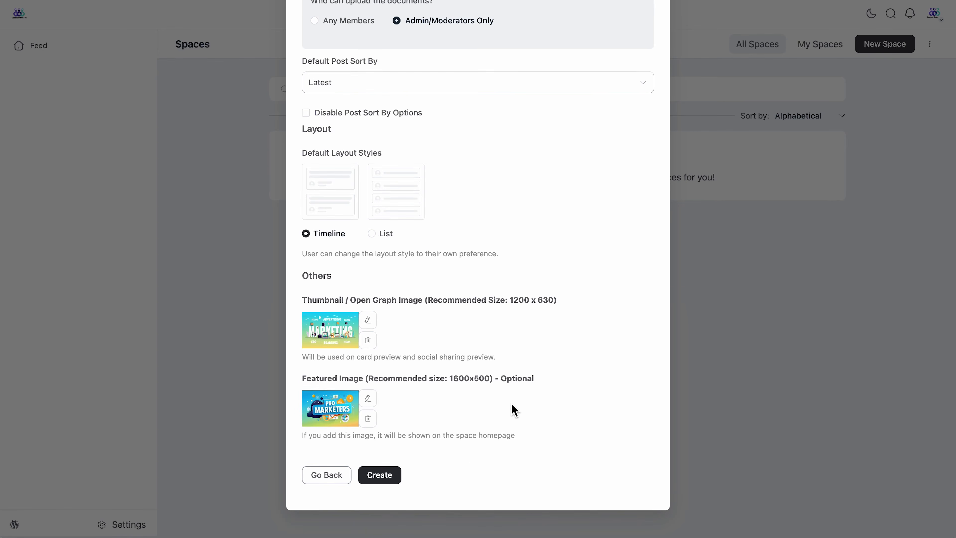
Step: Create the Pro Marketers space and check its options menu without changing anything
click(394, 480)
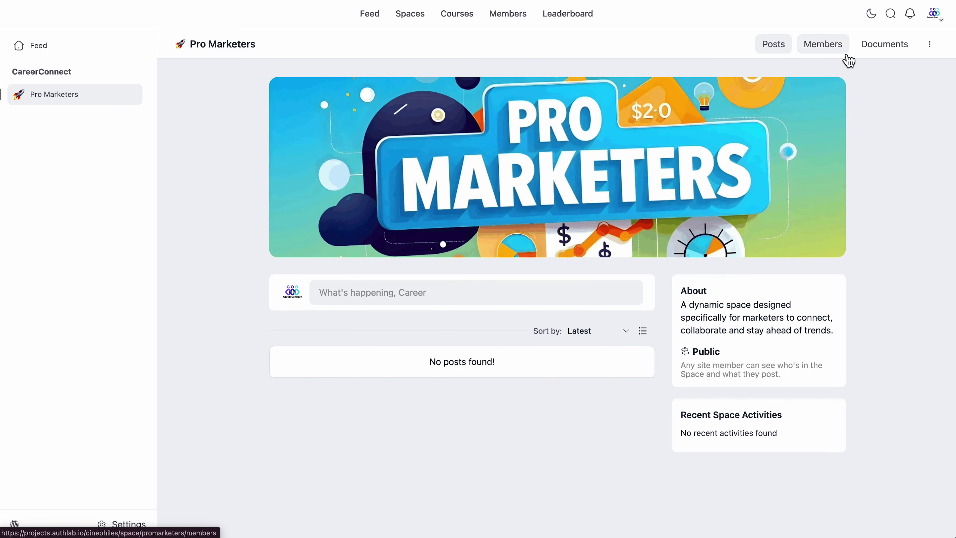
click(929, 45)
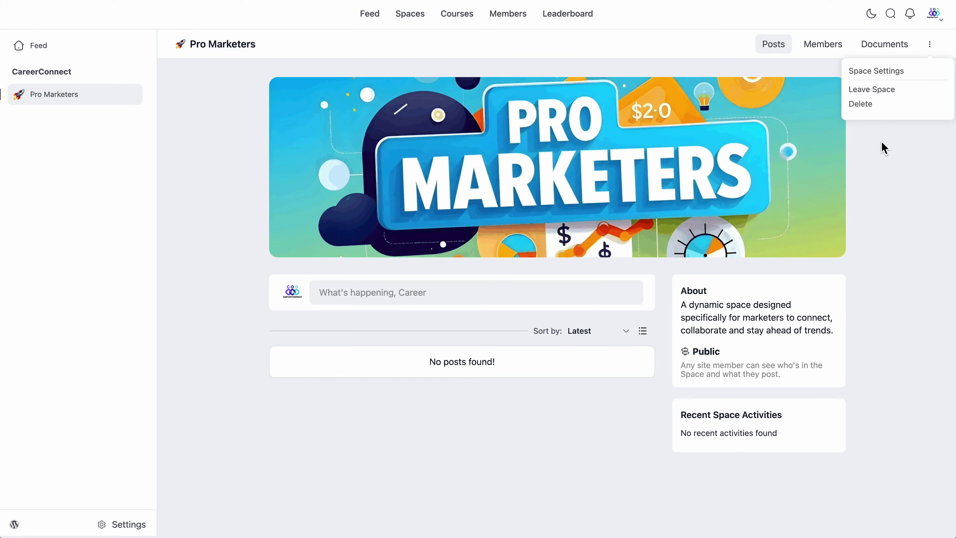
click(882, 142)
Step: Collapse and re-expand the CareerConnect group in the sidebar
mouse_move(355, 233)
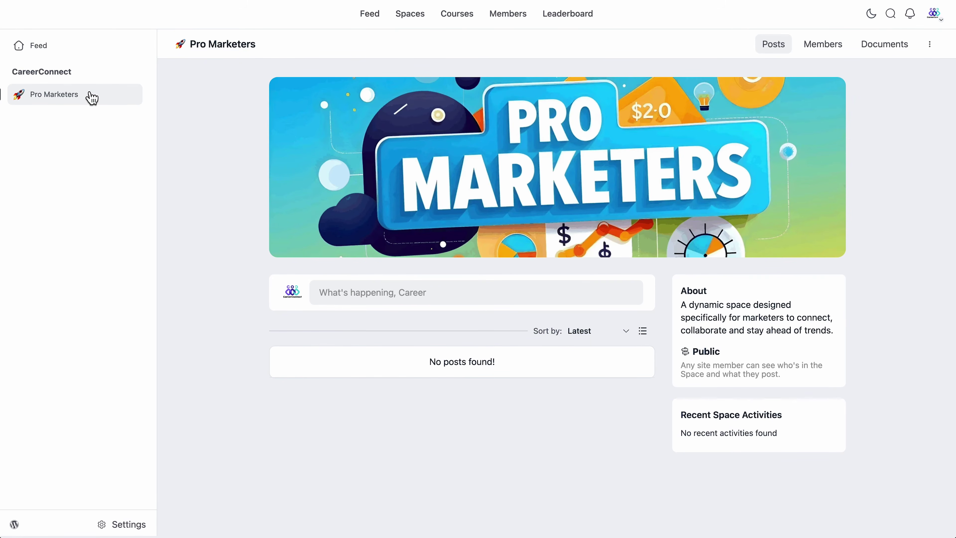
click(80, 79)
click(82, 78)
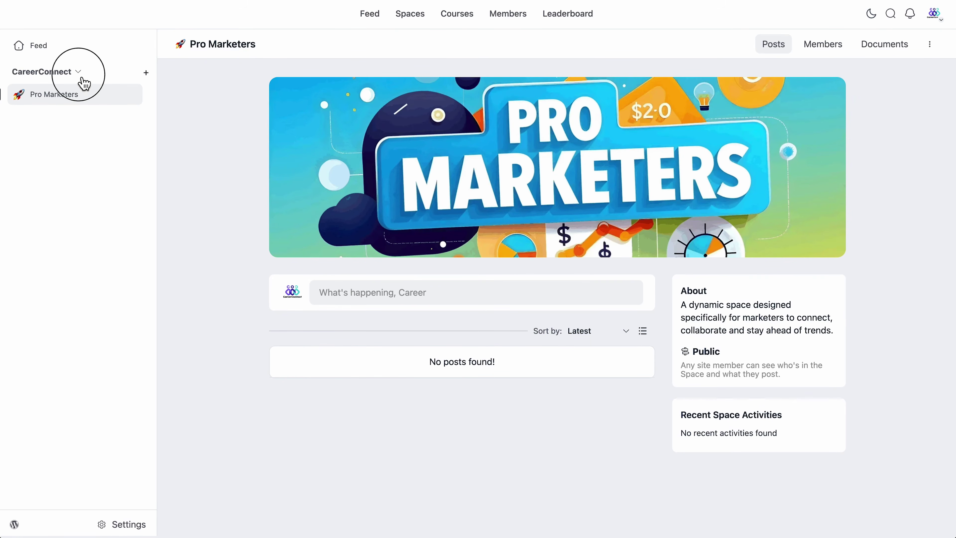
click(84, 81)
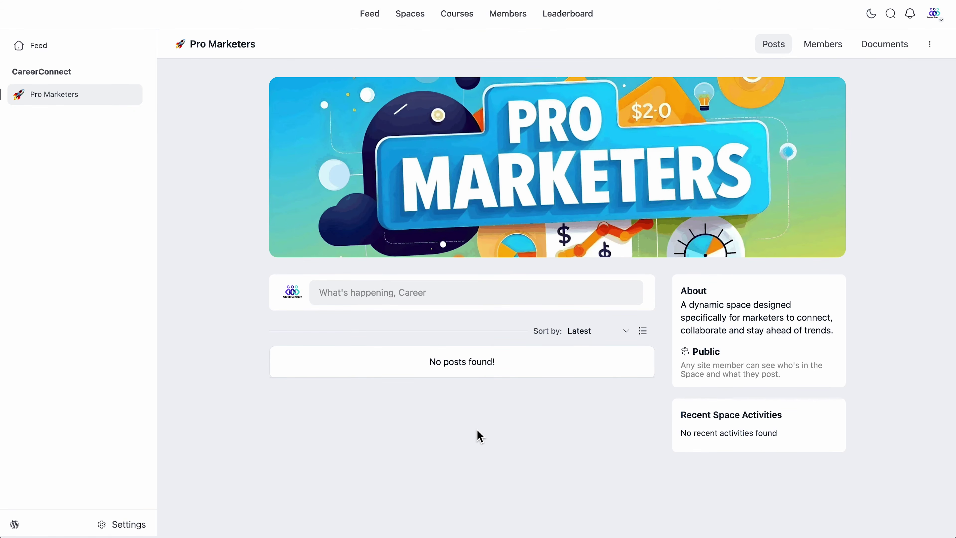
Step: Add an existing user to Pro Marketers with the Member role
click(815, 61)
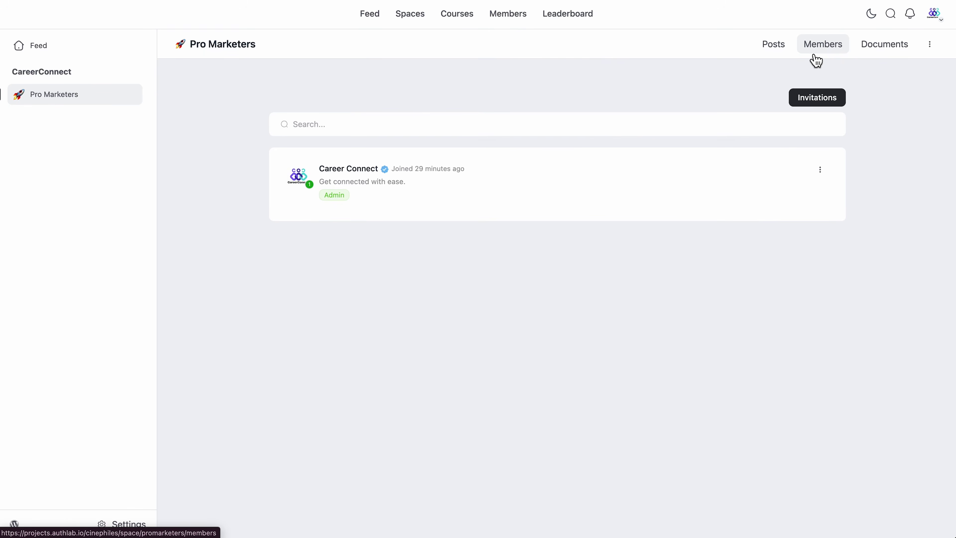
click(827, 107)
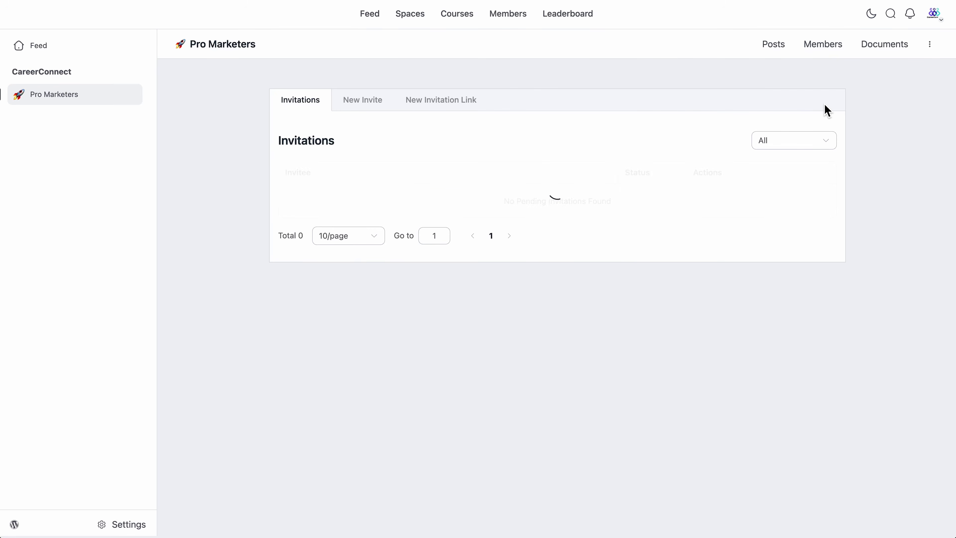
click(368, 108)
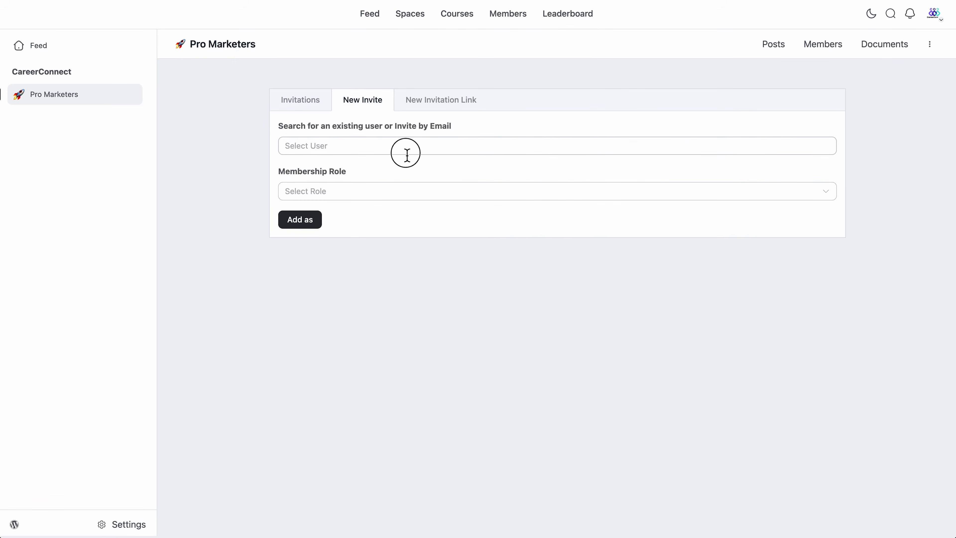
click(407, 148)
scroll(400, 281, down, 10)
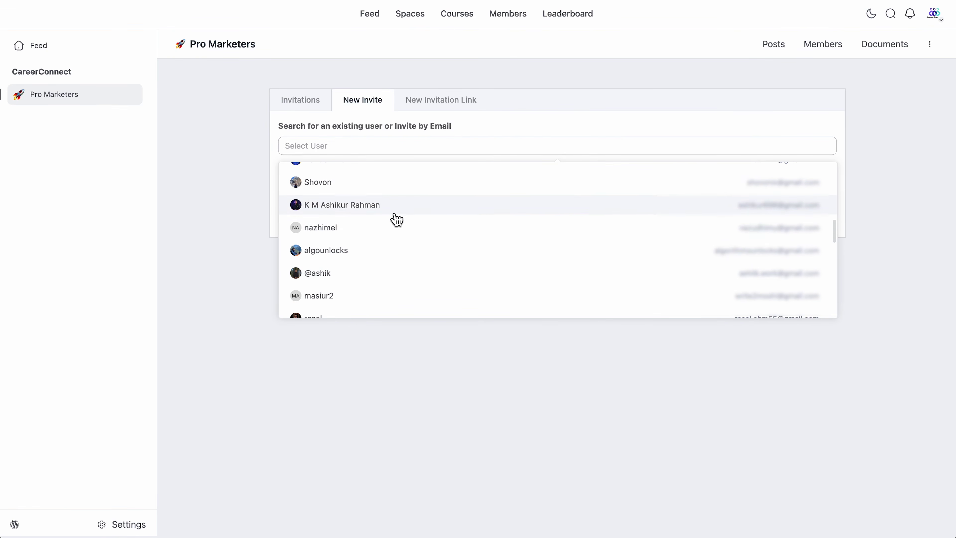
click(392, 211)
click(386, 192)
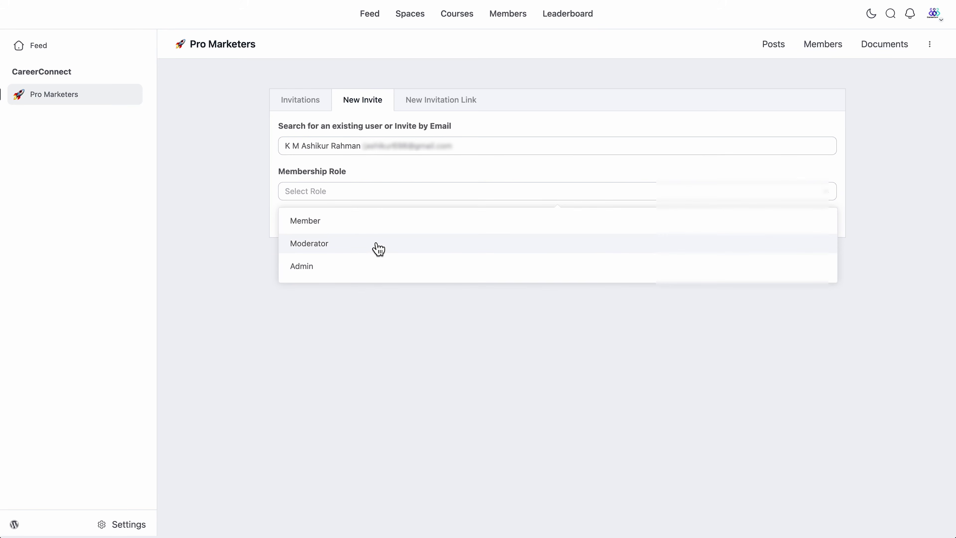
click(372, 229)
click(351, 225)
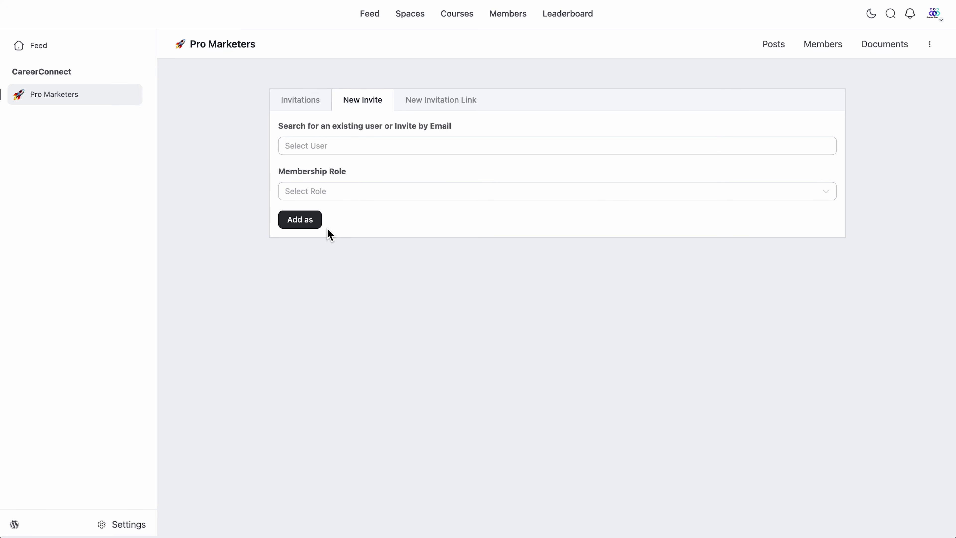
Step: Start an email invitation to a new, unregistered e-mail address
click(332, 149)
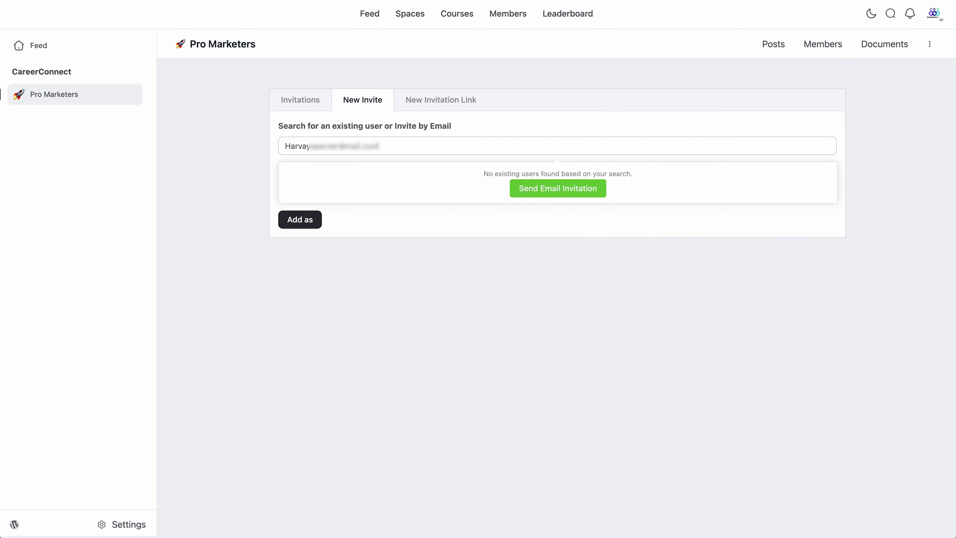
click(535, 195)
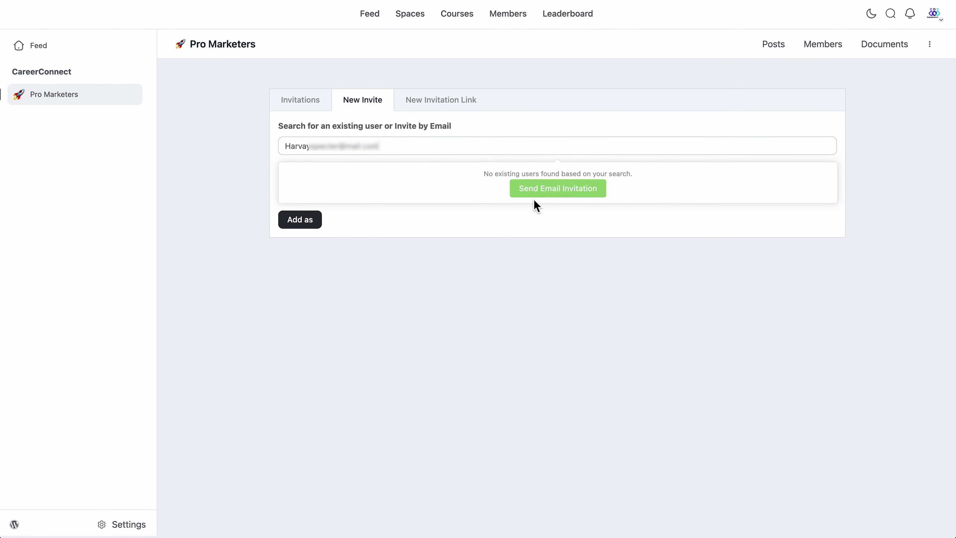
click(547, 197)
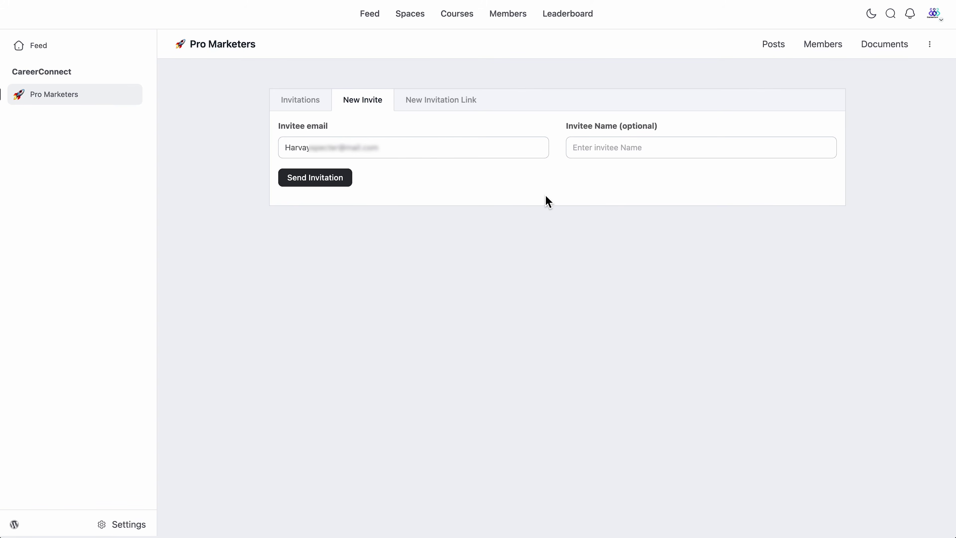
Step: Send the email invitation and start a new invitation link titled CareerConnect
click(347, 186)
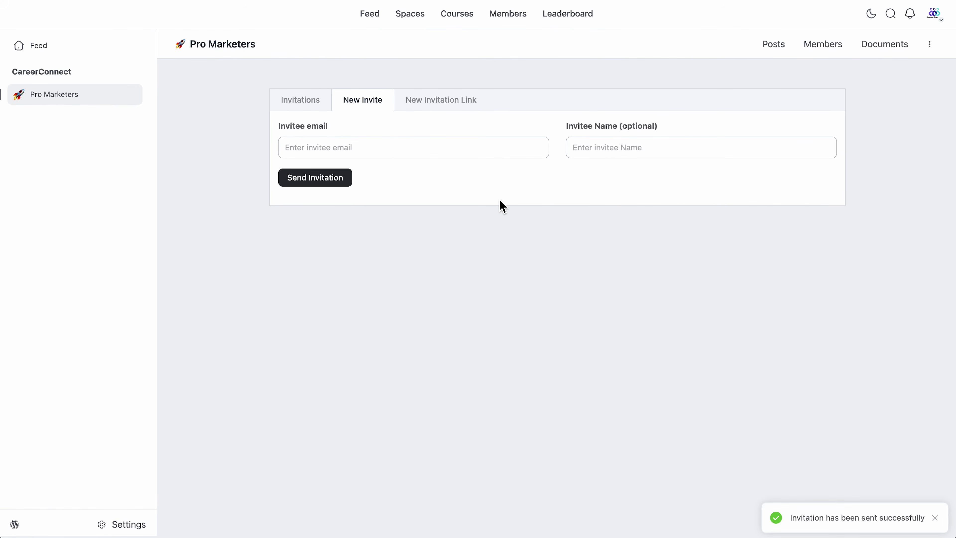
click(455, 106)
click(441, 192)
text(CareerConnect)
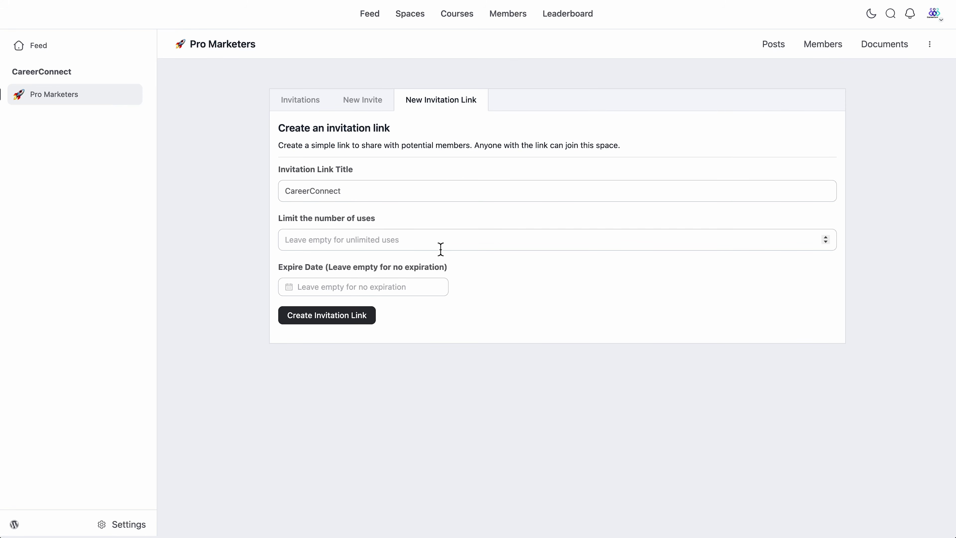
Step: Create the CareerConnect invitation link with no expiry date, copy it, and return to the posts page
click(401, 283)
click(497, 311)
click(323, 316)
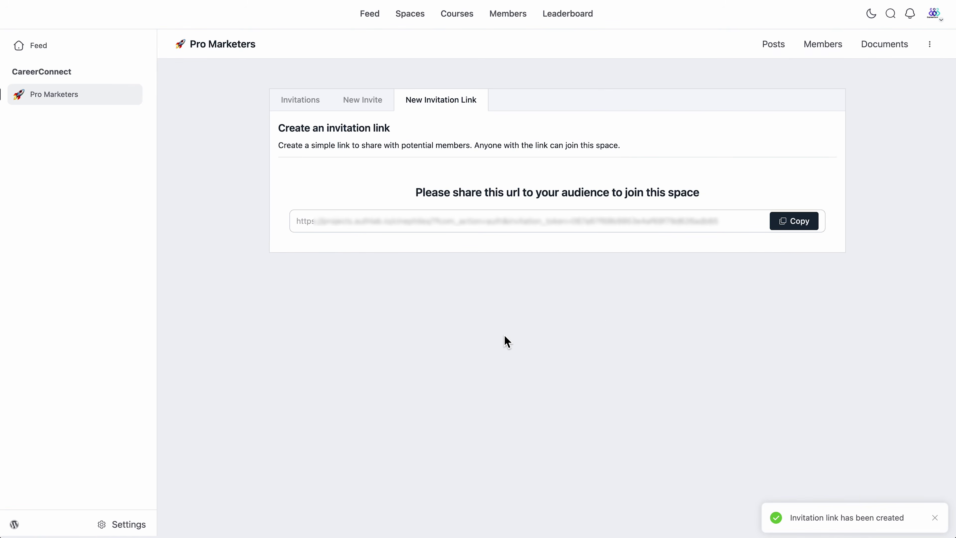
click(797, 225)
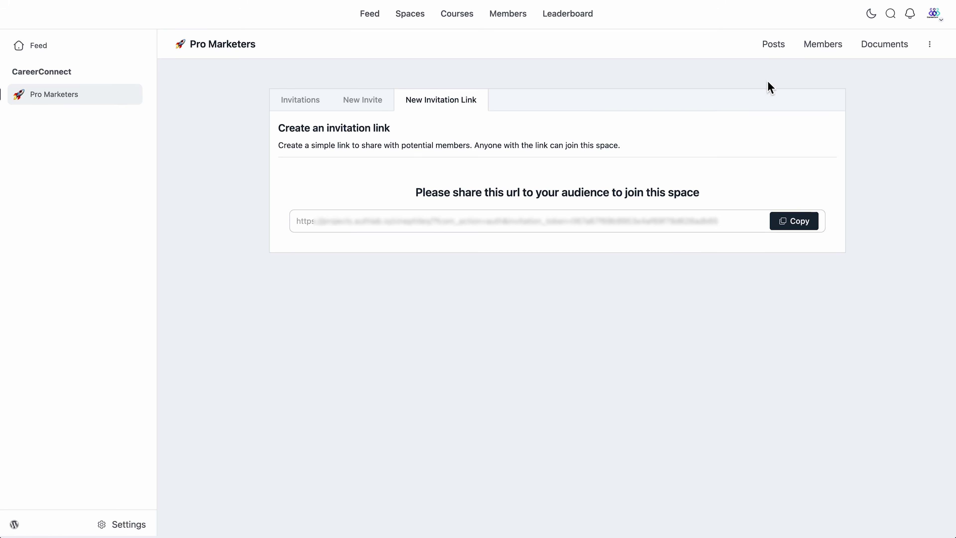
click(778, 59)
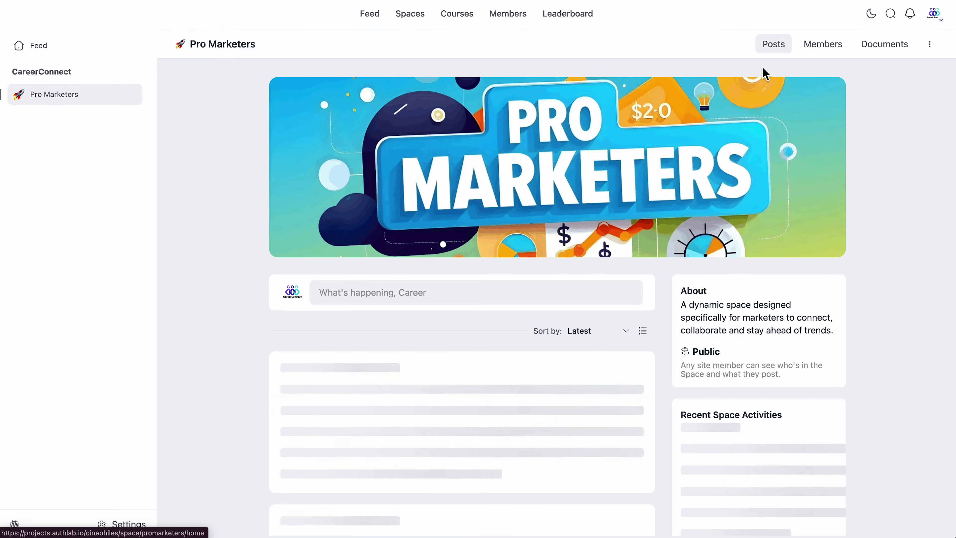
Step: Write a new post reading 'Hello Marketers!! Welcome to our PRO MARKETERS discussion space..'
click(836, 54)
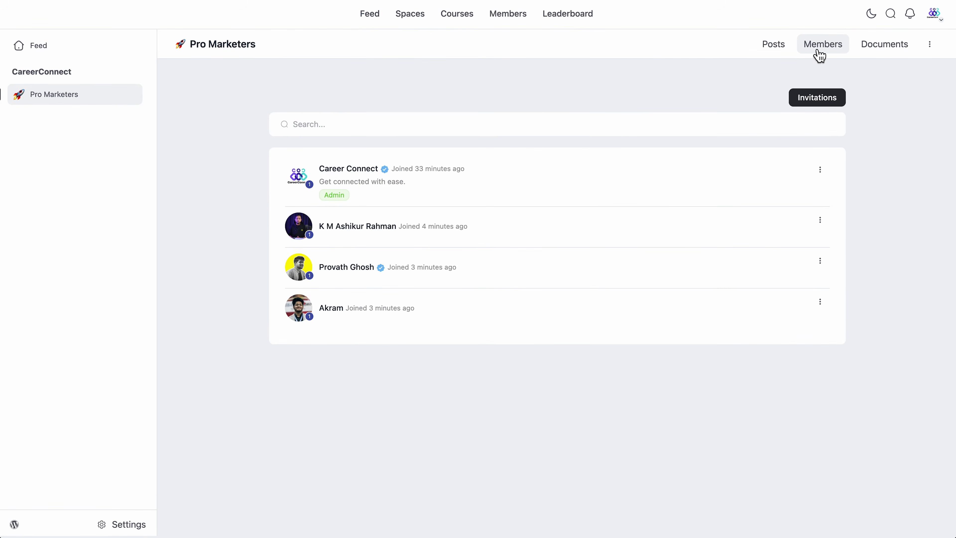
click(775, 55)
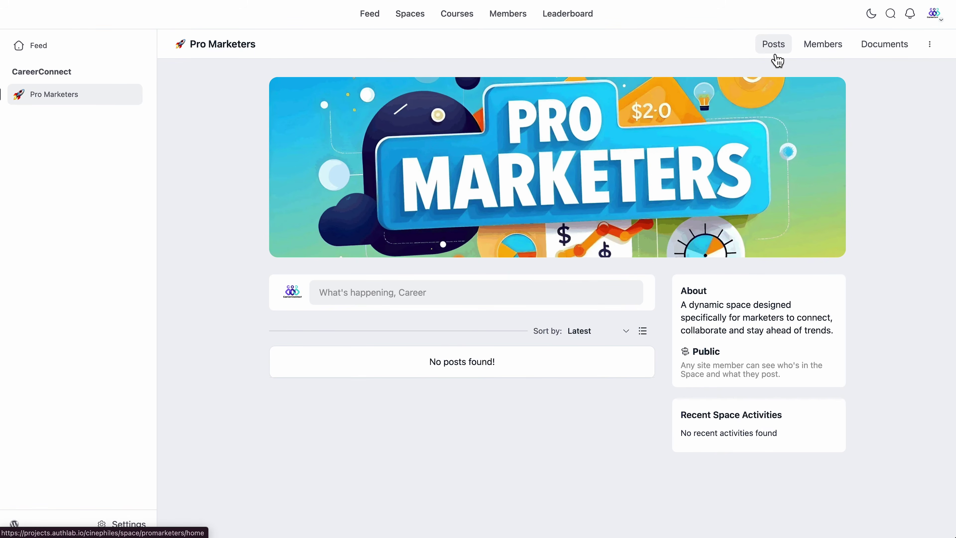
click(425, 296)
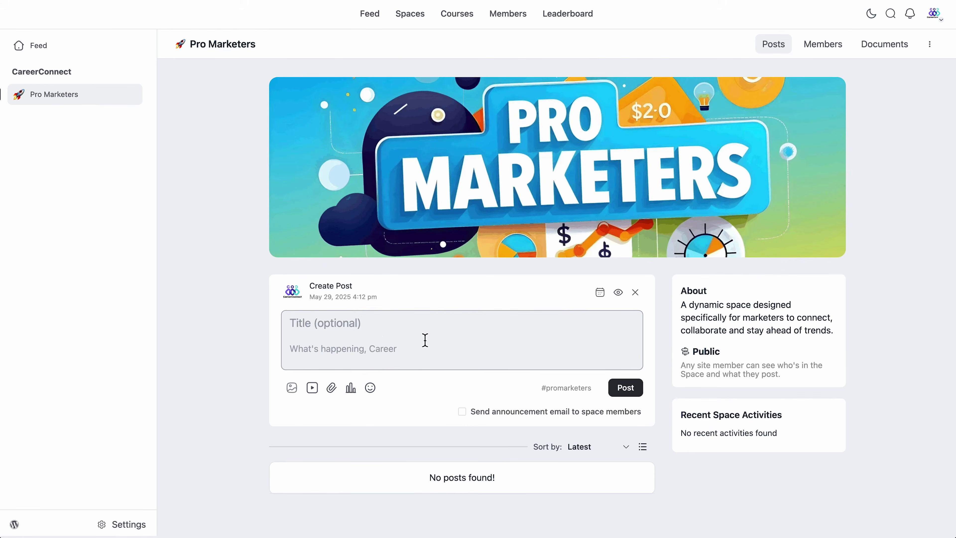
click(327, 359)
text(Hello Marketers!! Welcome to our PRO MARKETERS discussion space..)
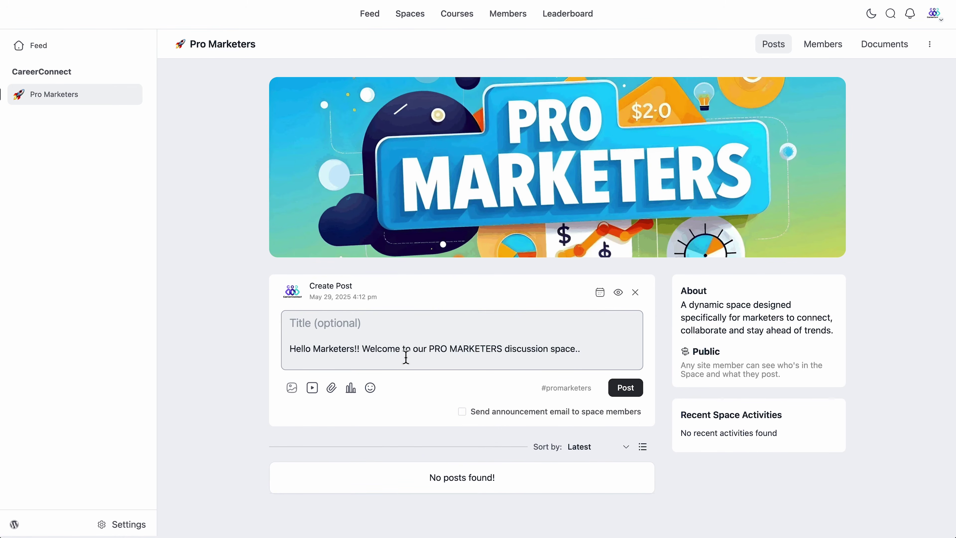
Step: Attach the image 3.png to the welcome post and publish it
click(296, 392)
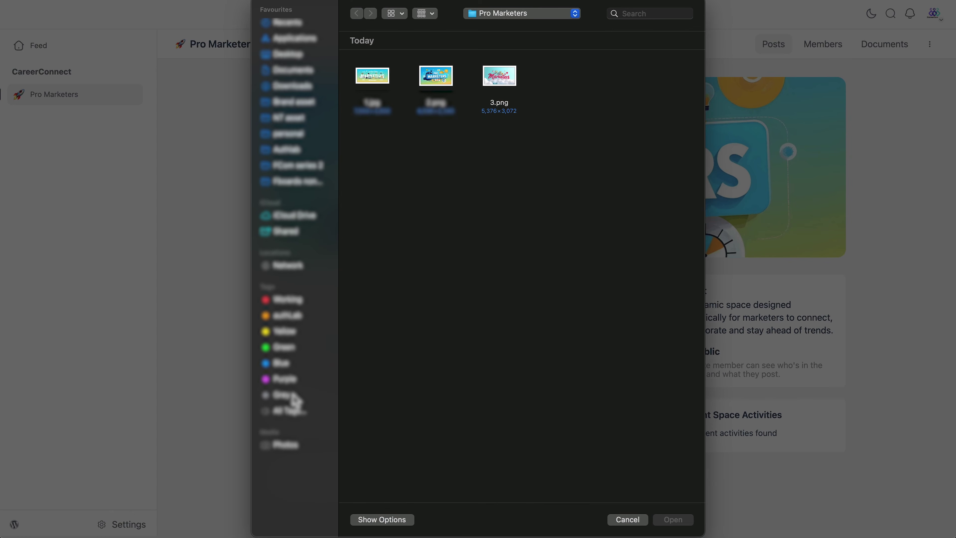
click(492, 84)
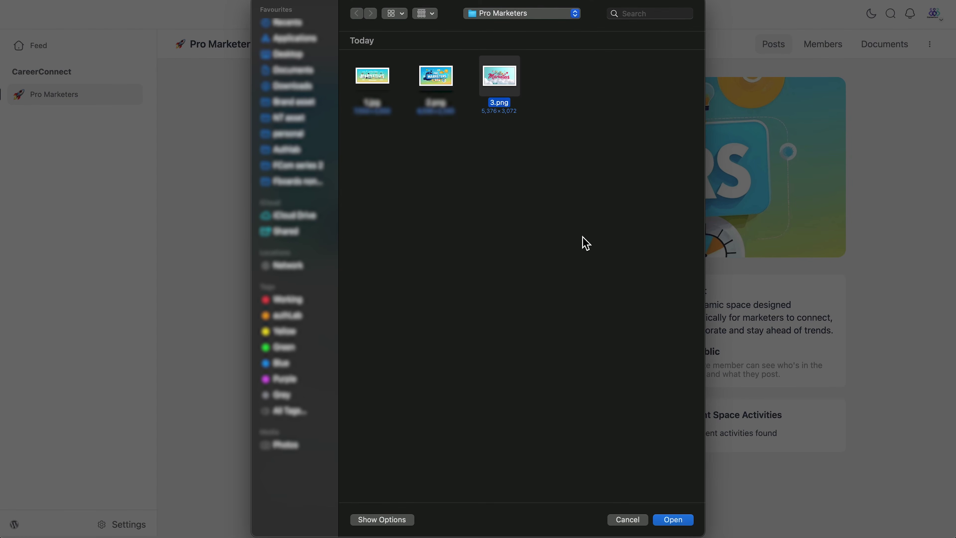
click(674, 522)
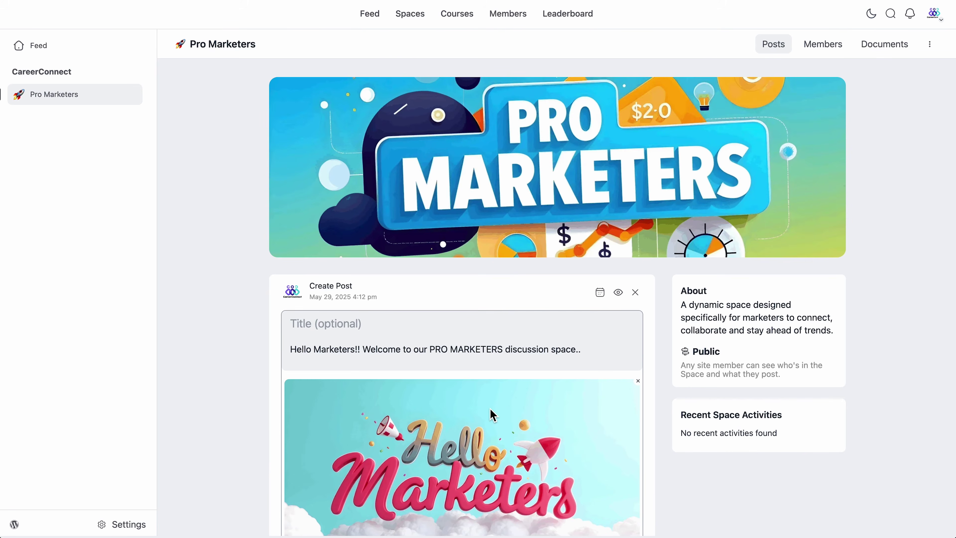
scroll(493, 415, down, 5)
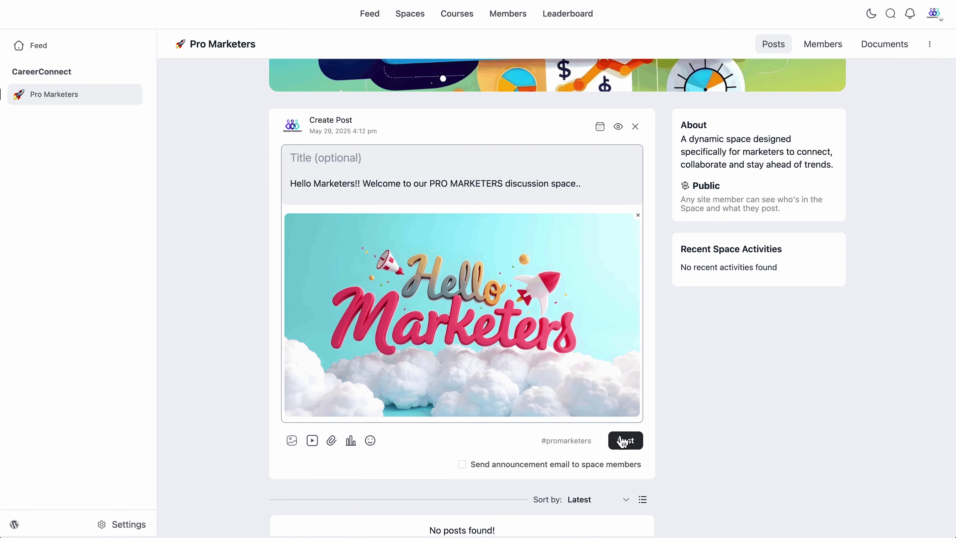
click(624, 445)
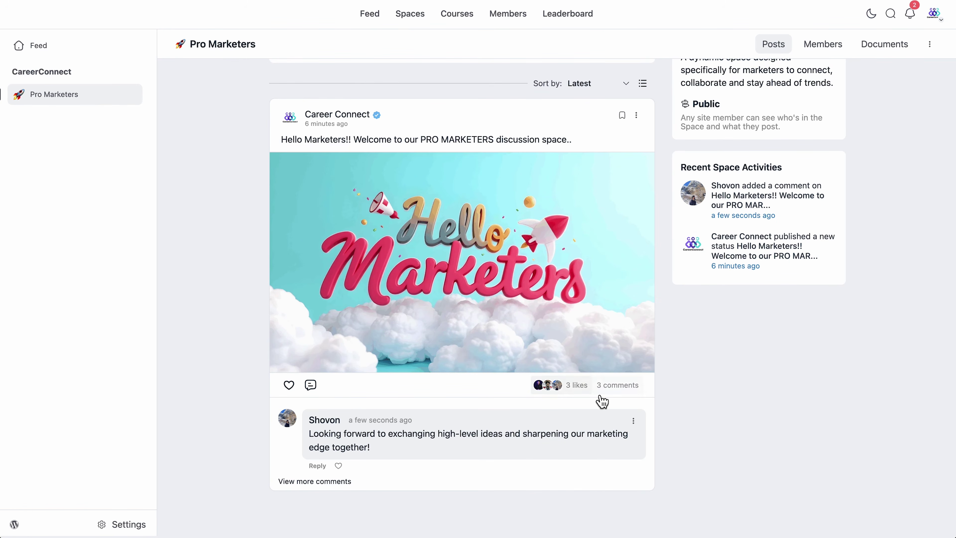
Step: Open the welcome post's 3-comment thread and like each of the three comments
mouse_move(576, 392)
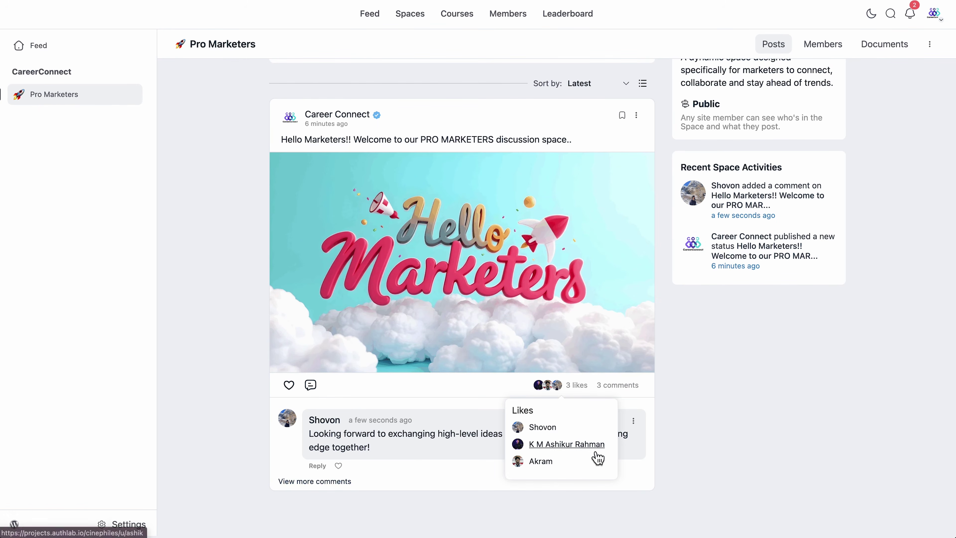
click(624, 393)
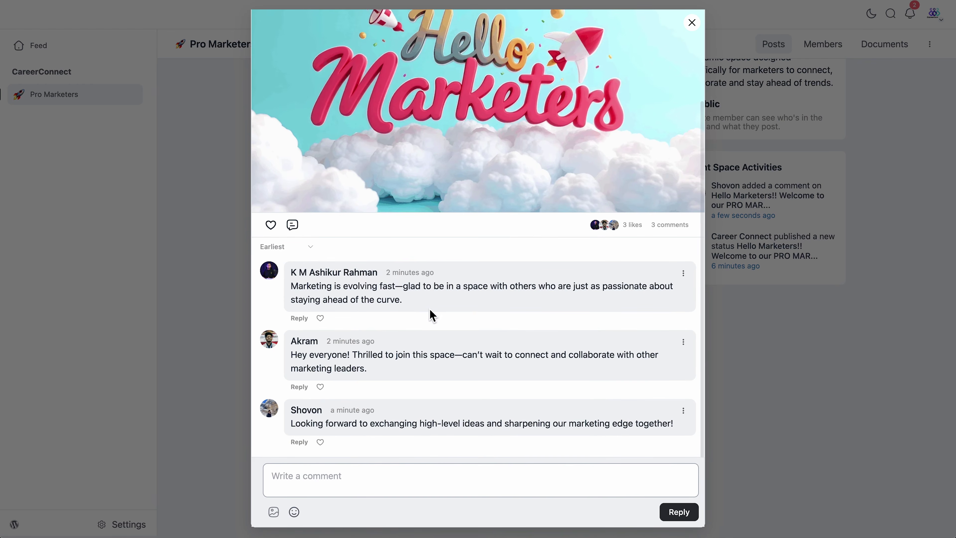
click(321, 321)
click(326, 390)
click(321, 388)
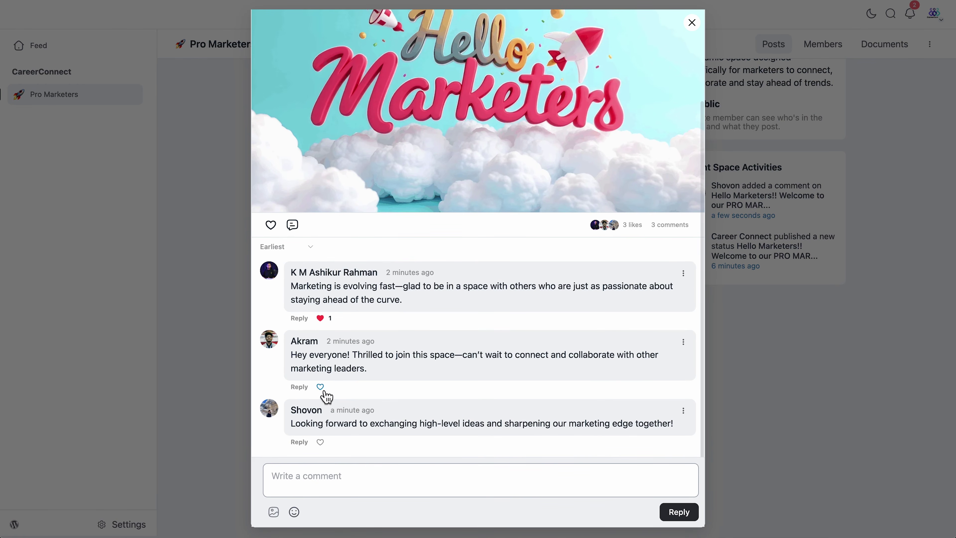